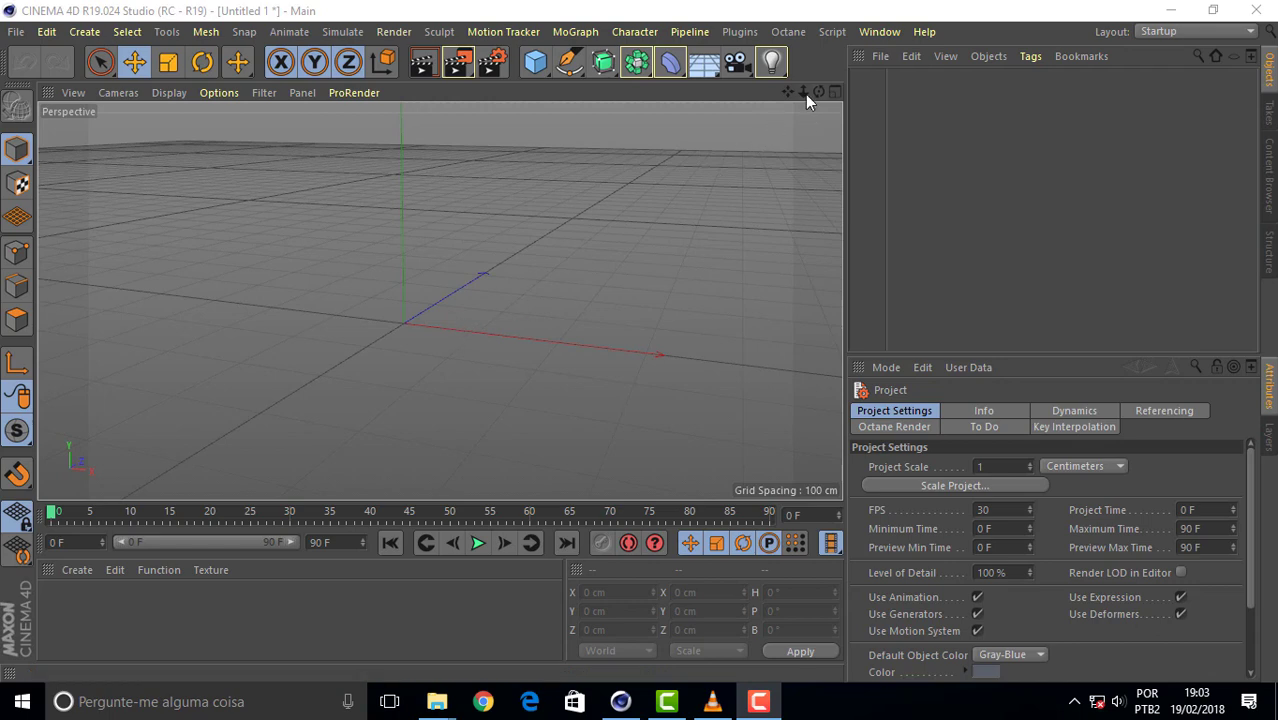
- Add a cube and set its X, Y and Z size to 50 cm
drag(803, 92, 440, 301)
scroll(440, 301, down, 2)
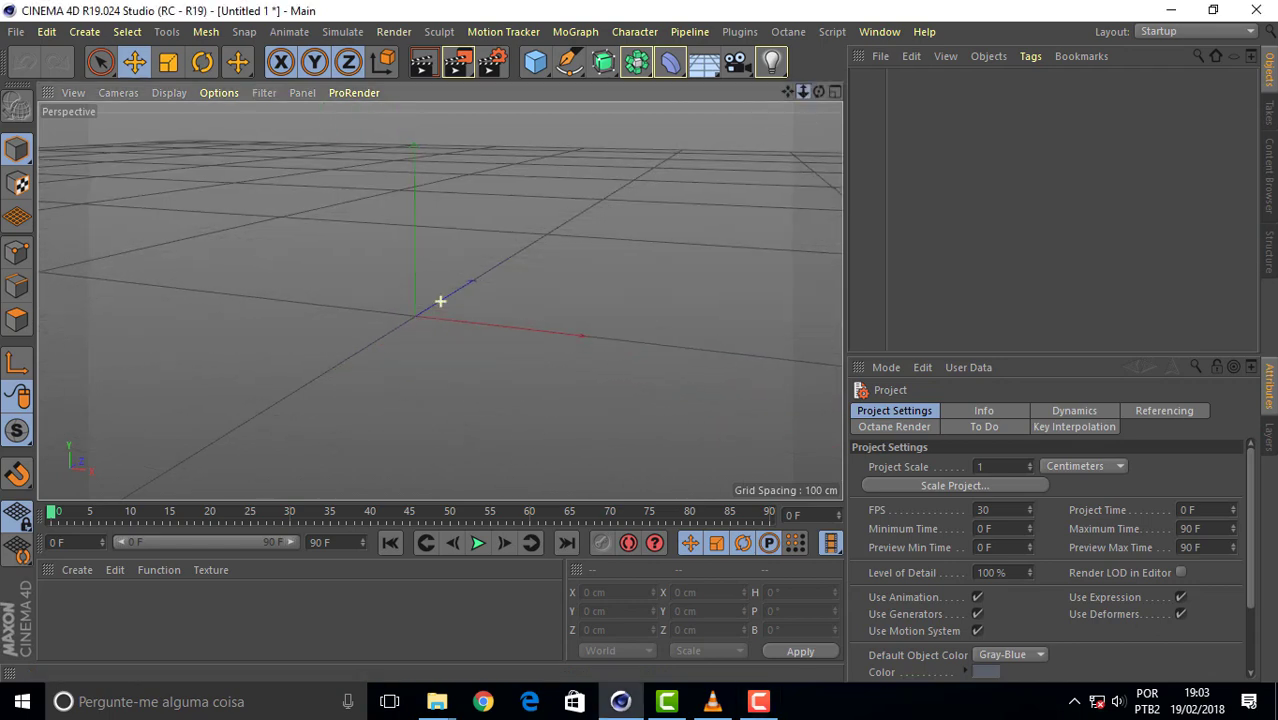
scroll(440, 301, down, 2)
scroll(440, 301, up, 2)
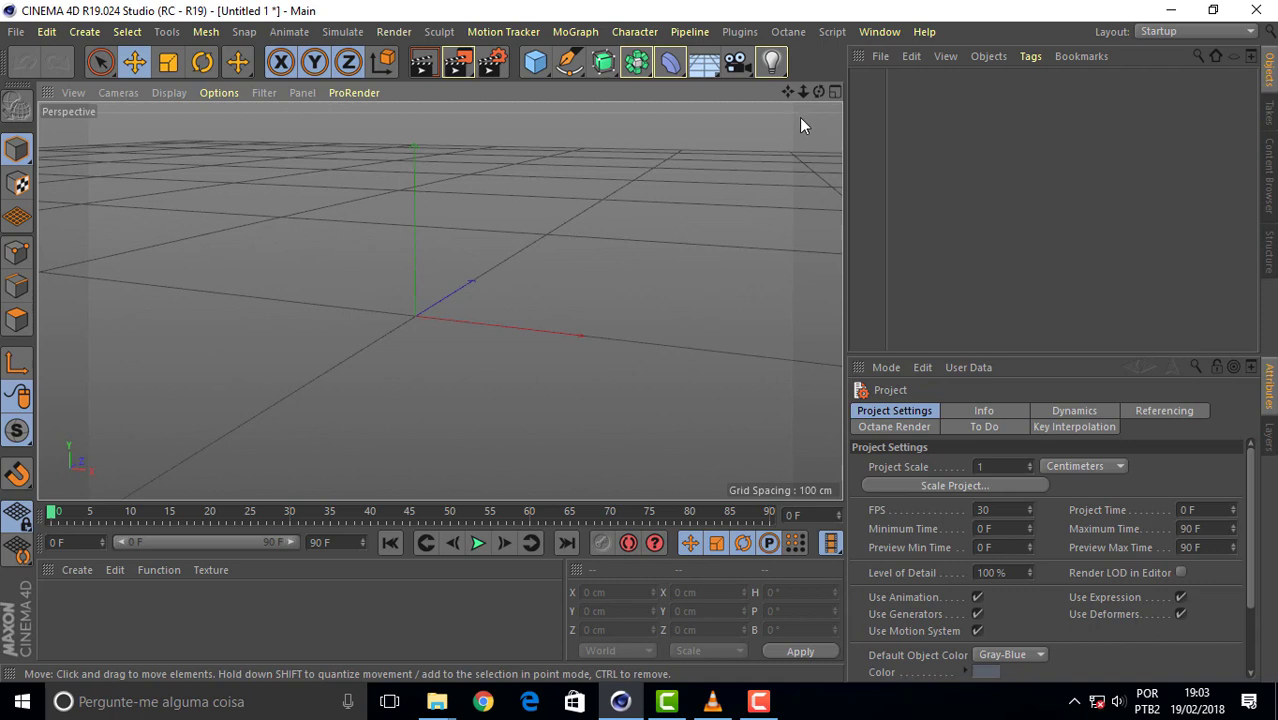
drag(803, 91, 442, 306)
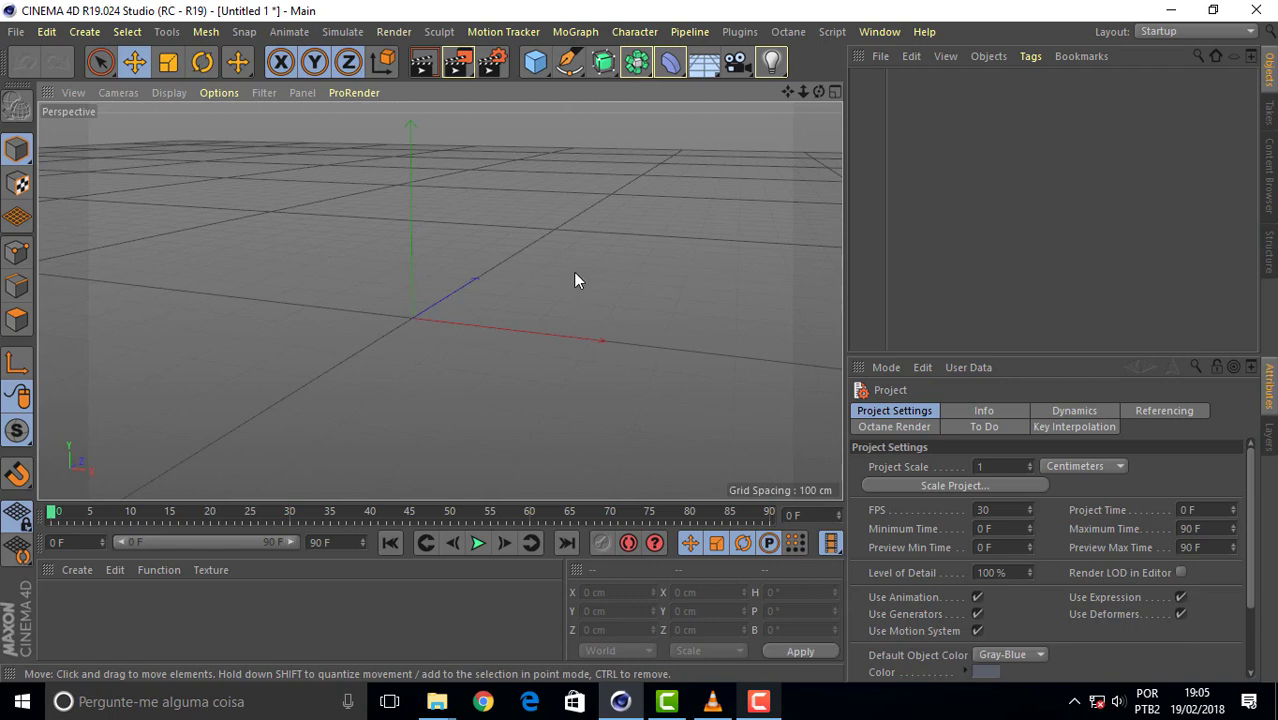
click(535, 62)
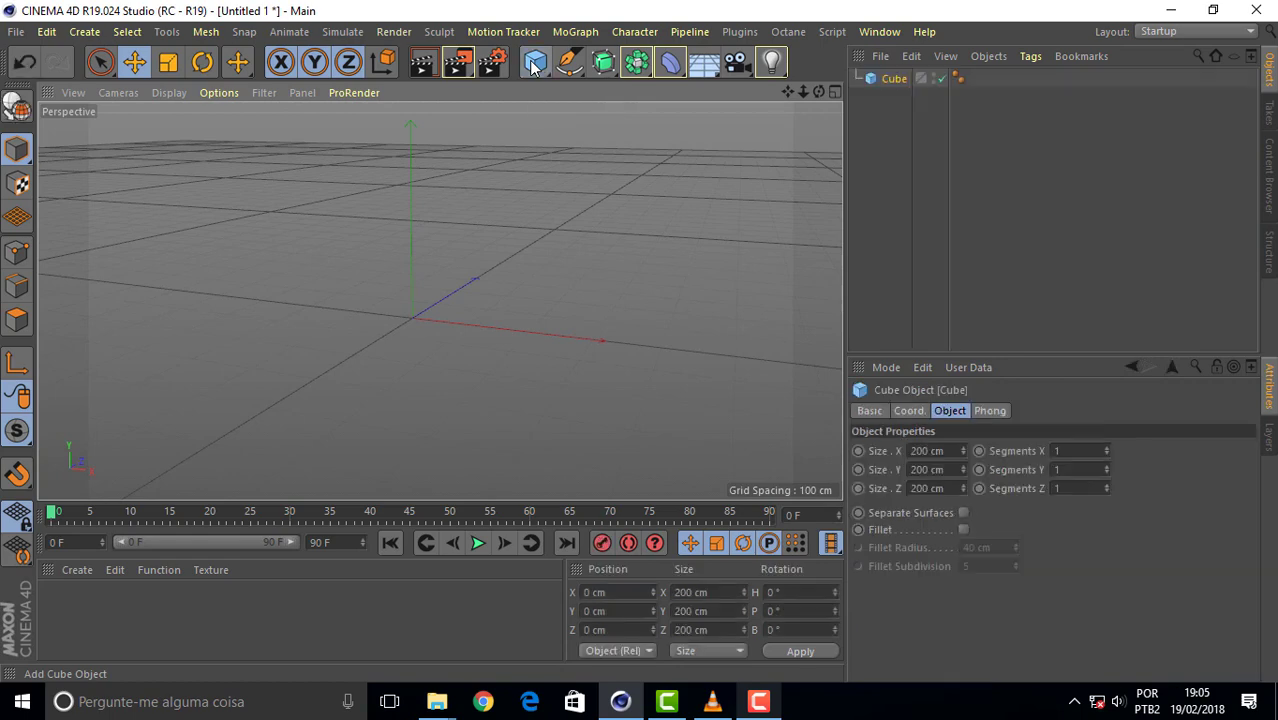
click(948, 451)
text(50)
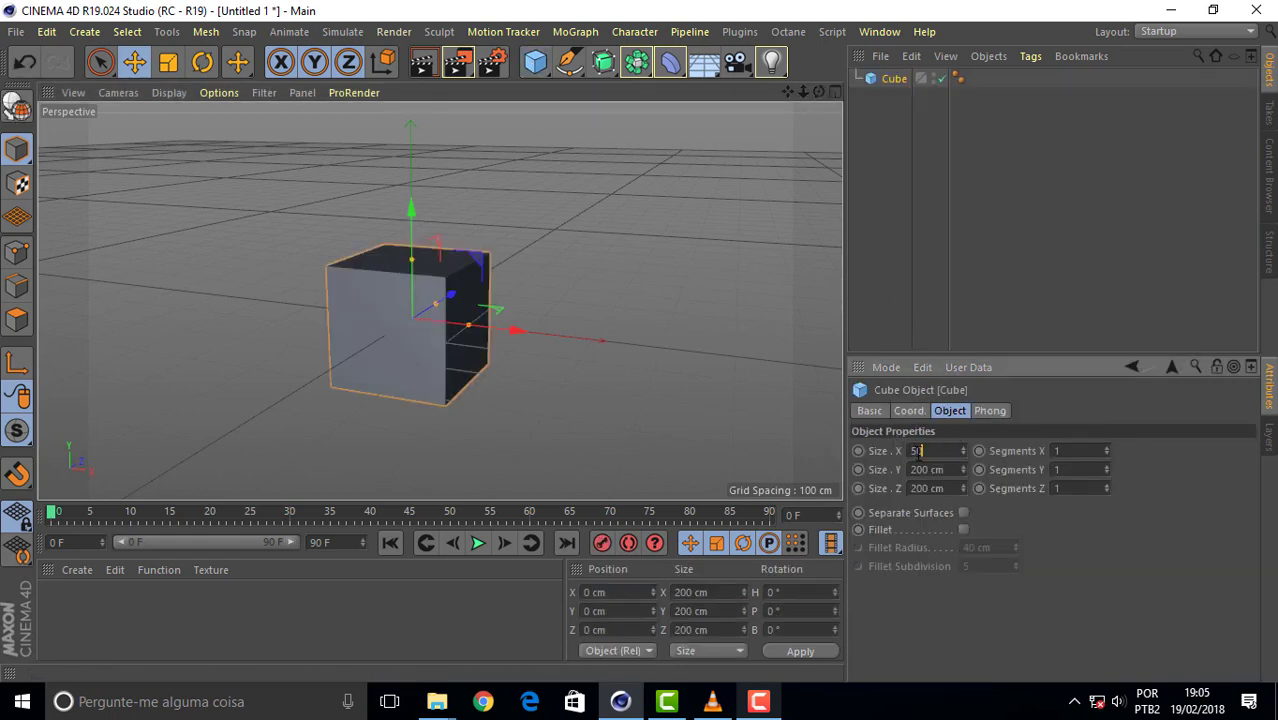
key(Tab)
text(5)
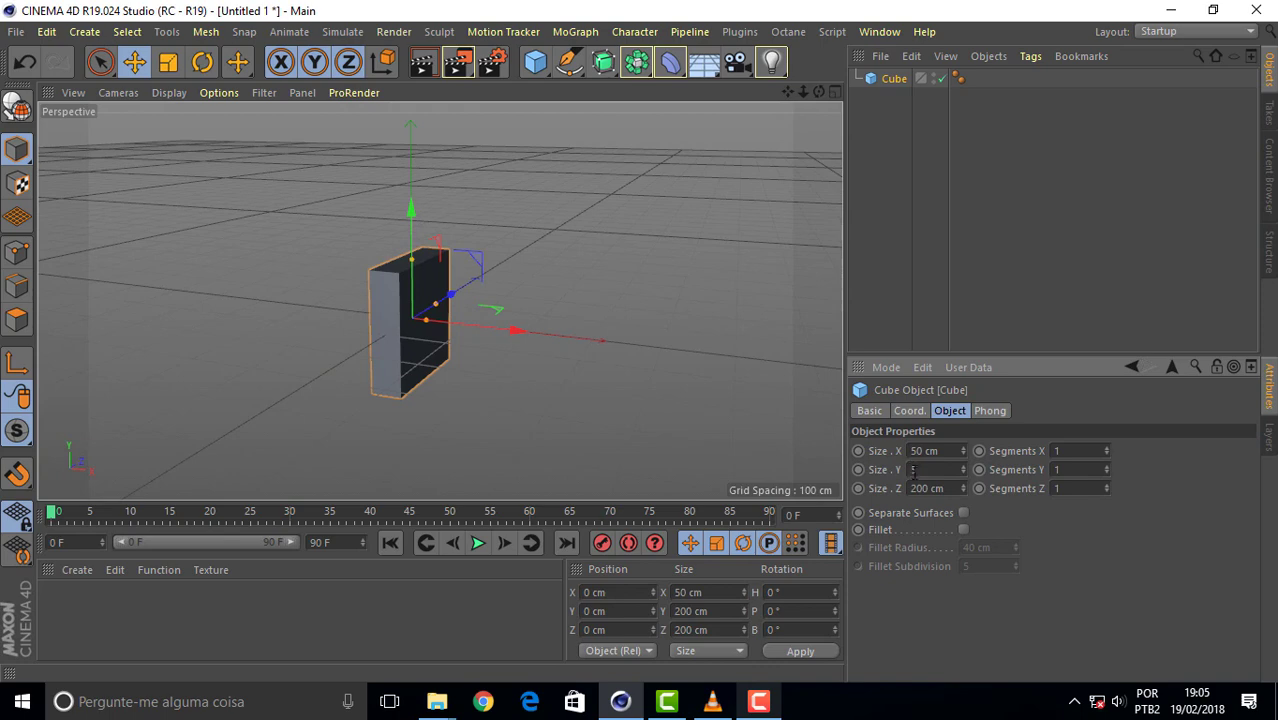
text(0)
key(Tab)
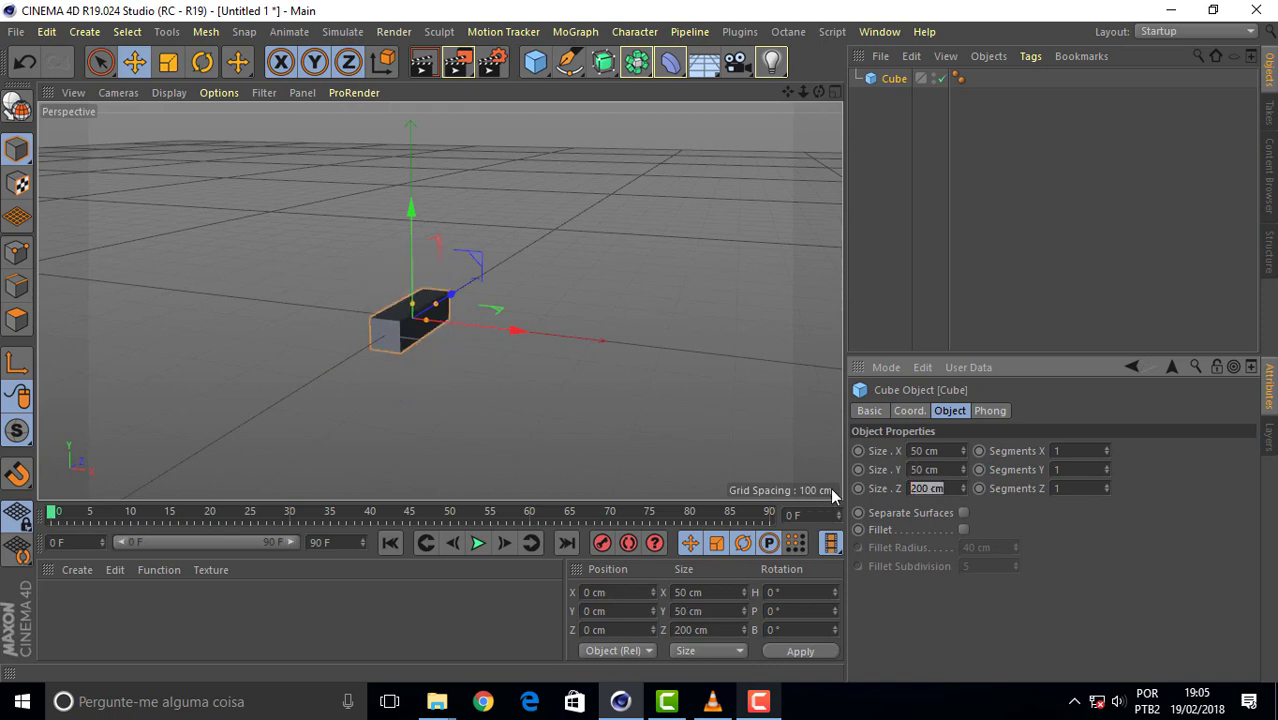
text(50)
key(Return)
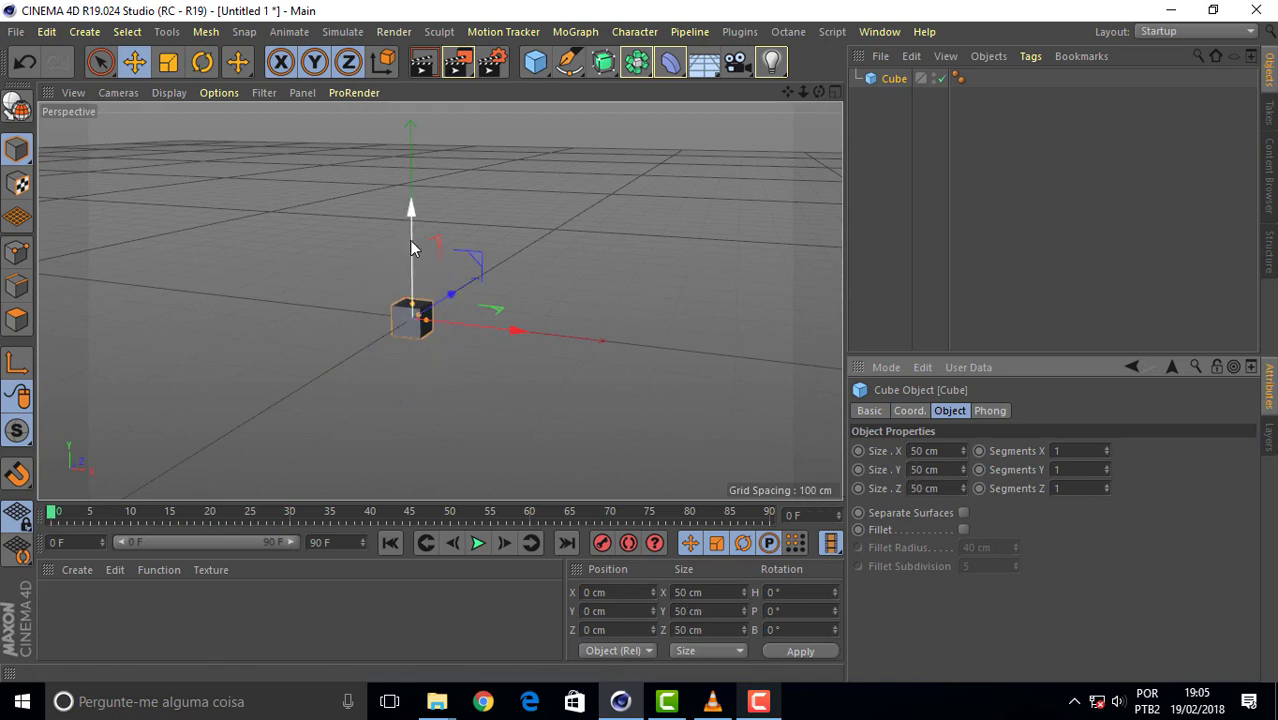
- Raise the cube about 200 cm, shift it left, and Ctrl-drag a copy to the right
drag(410, 247, 409, 115)
drag(513, 200, 455, 198)
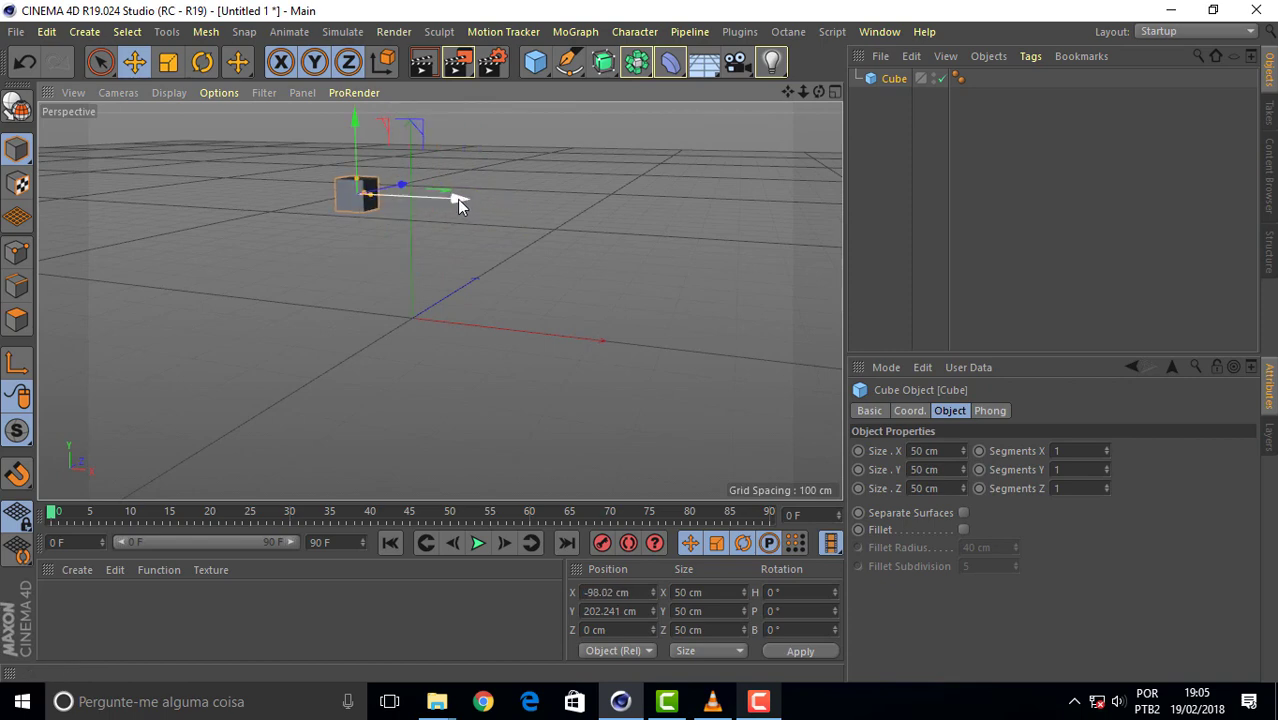
mouse_move(457, 199)
ctrl+mouse_down()
mouse_move(647, 208)
mouse_move(604, 207)
ctrl+mouse_up()
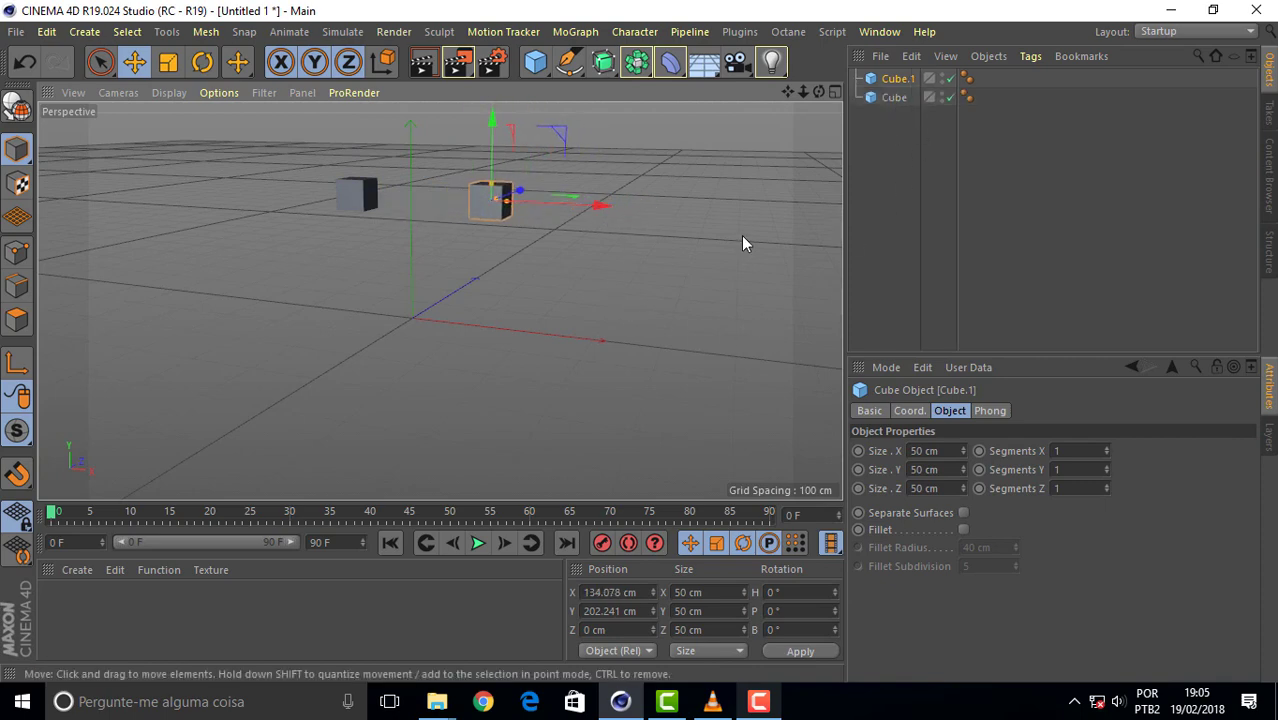
drag(818, 92, 441, 298)
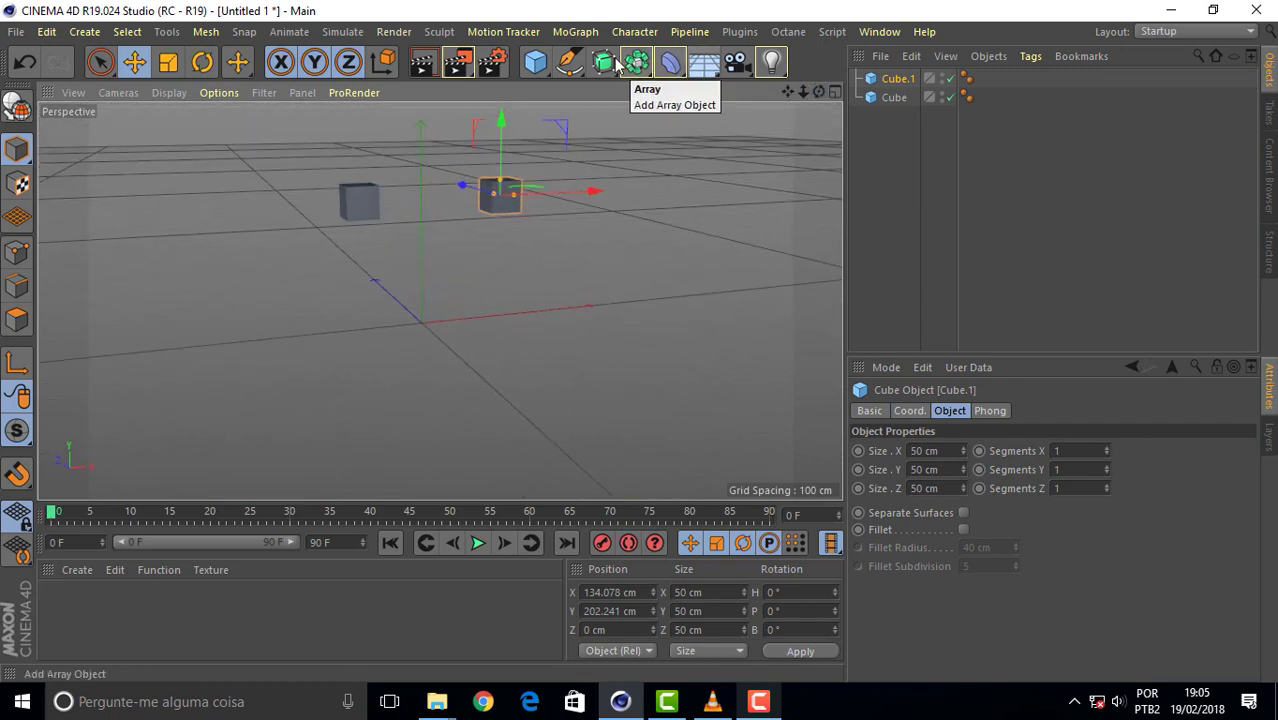
- Add a Plane and set its width and height to 2000 cm
click(538, 73)
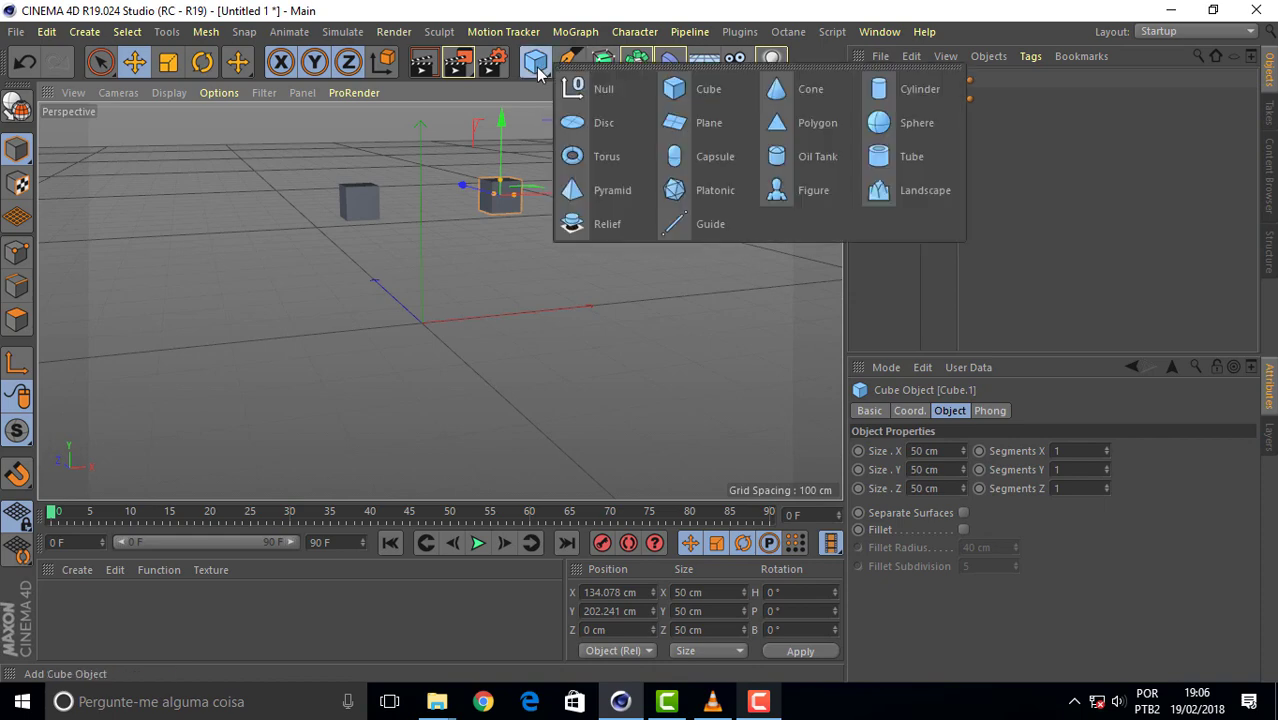
click(720, 128)
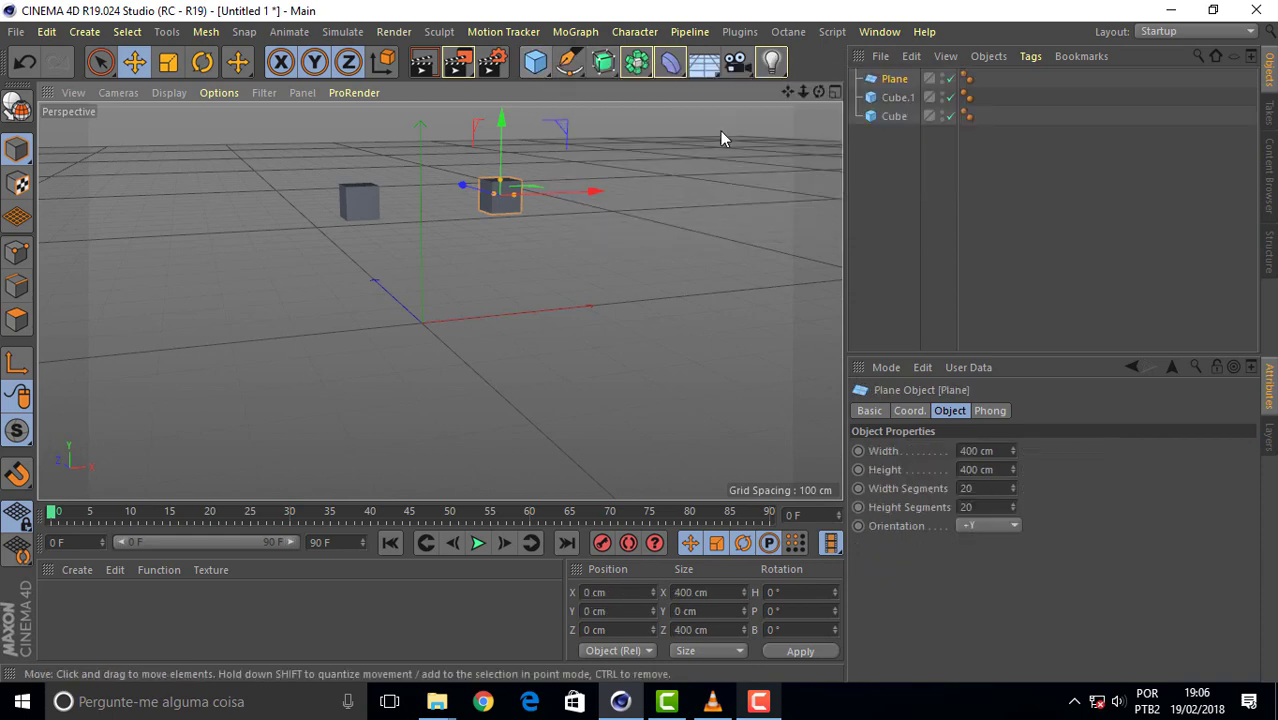
click(980, 451)
text(20)
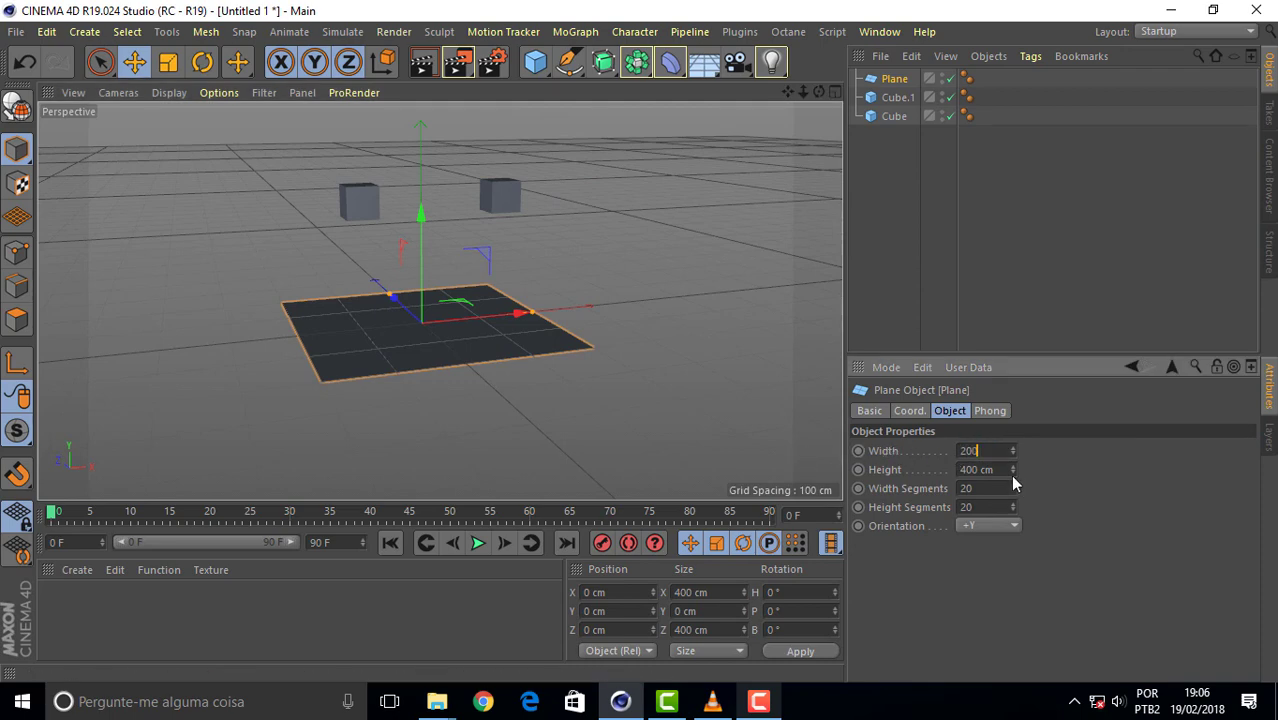
text(0)
key(Tab)
text(2)
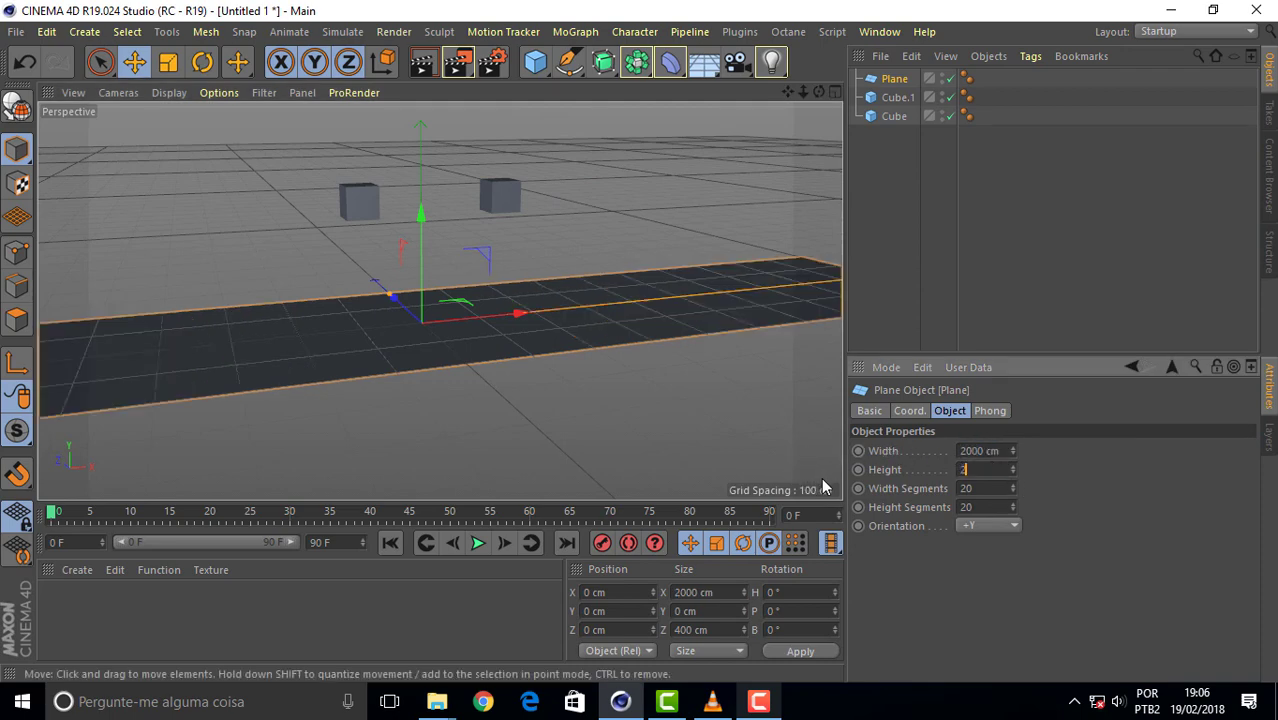
text(00)
key(Return)
click(975, 470)
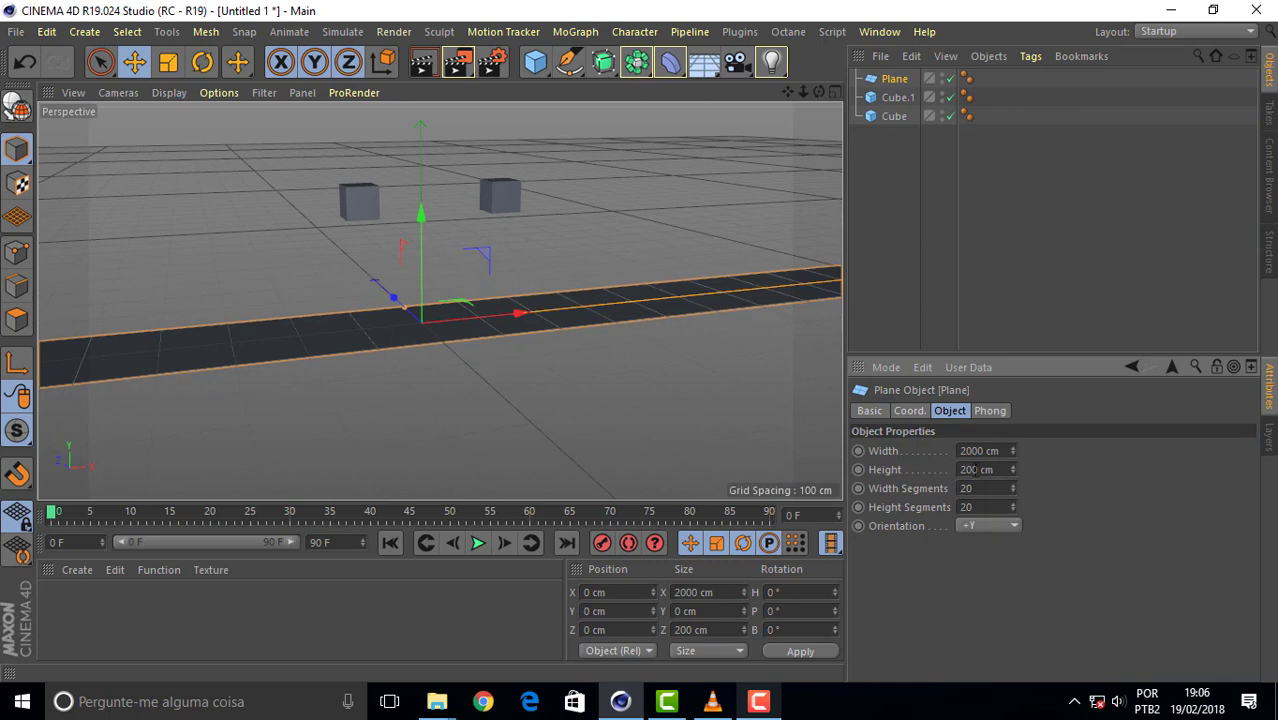
text(0)
key(Return)
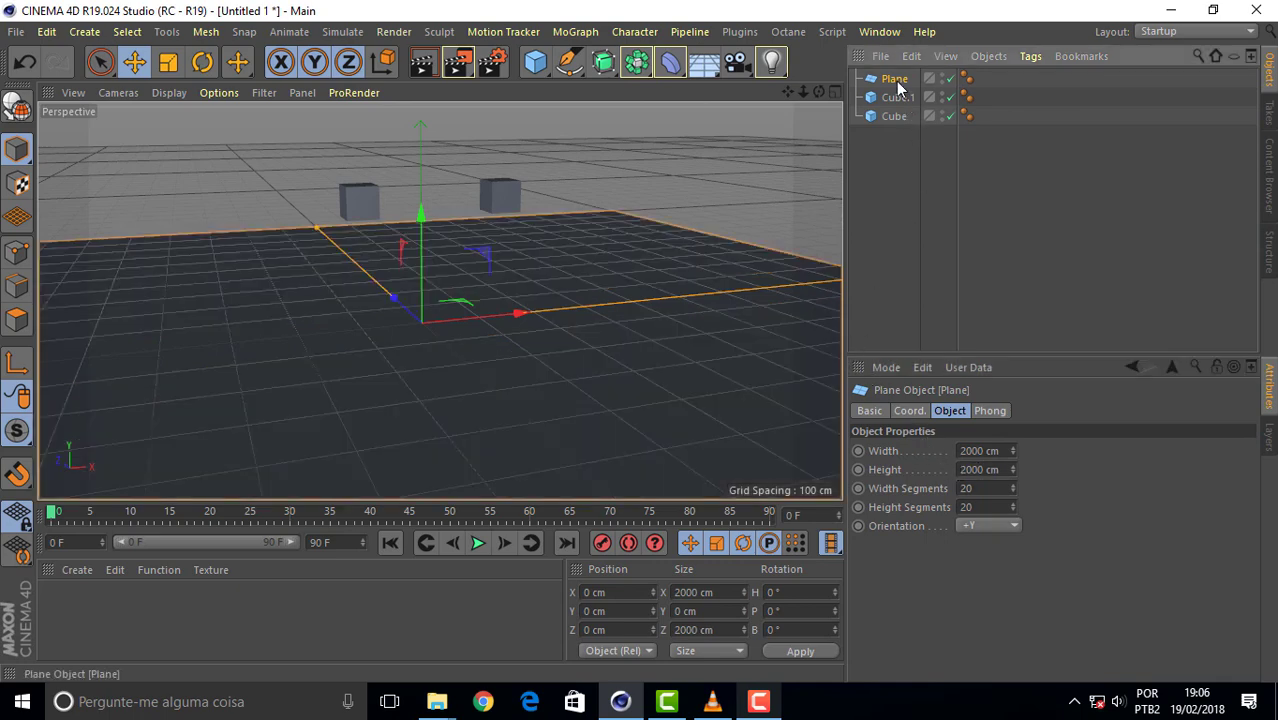
- Delete the plane and add a Floor object beneath the two cubes
key(Delete)
click(703, 62)
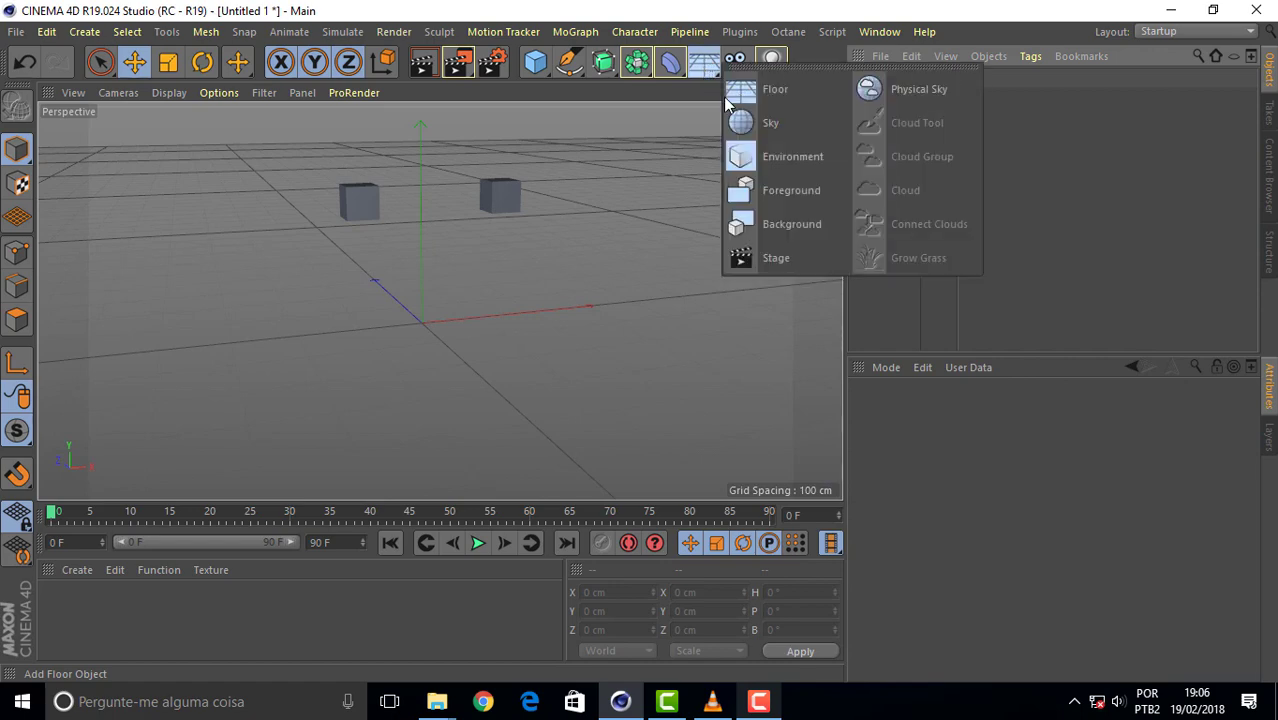
click(781, 90)
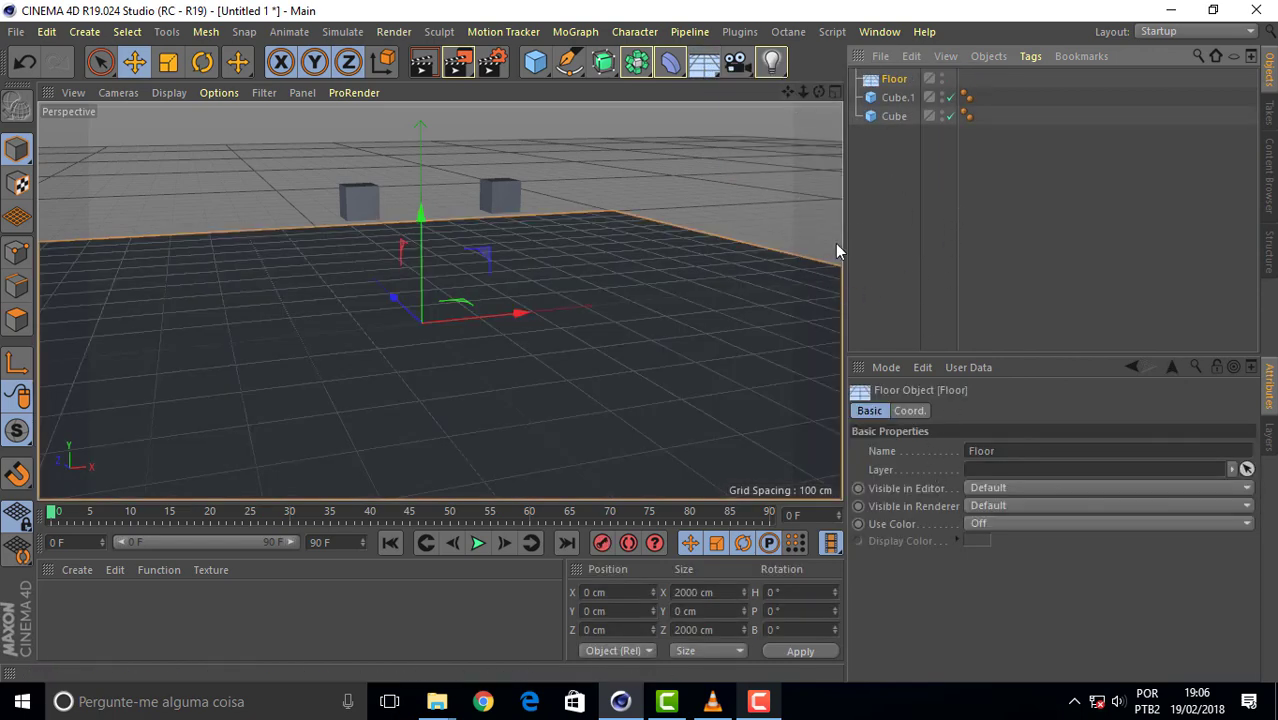
drag(819, 91, 439, 300)
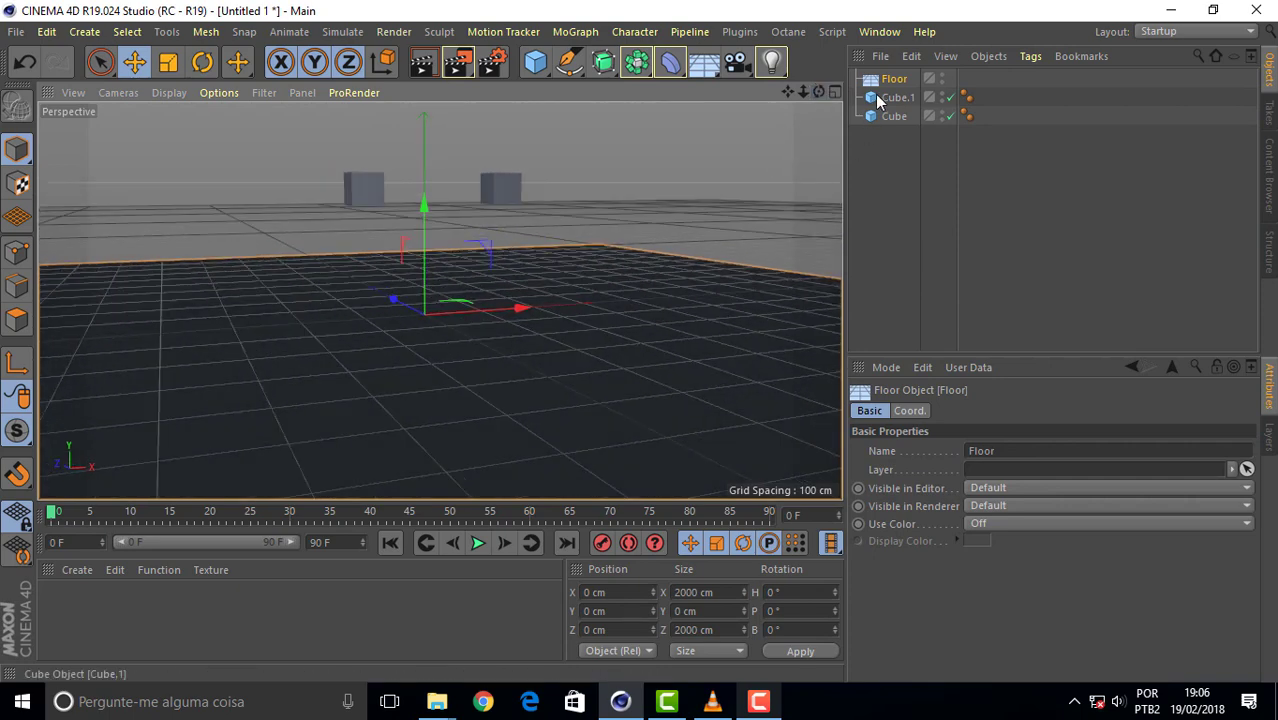
drag(803, 91, 440, 301)
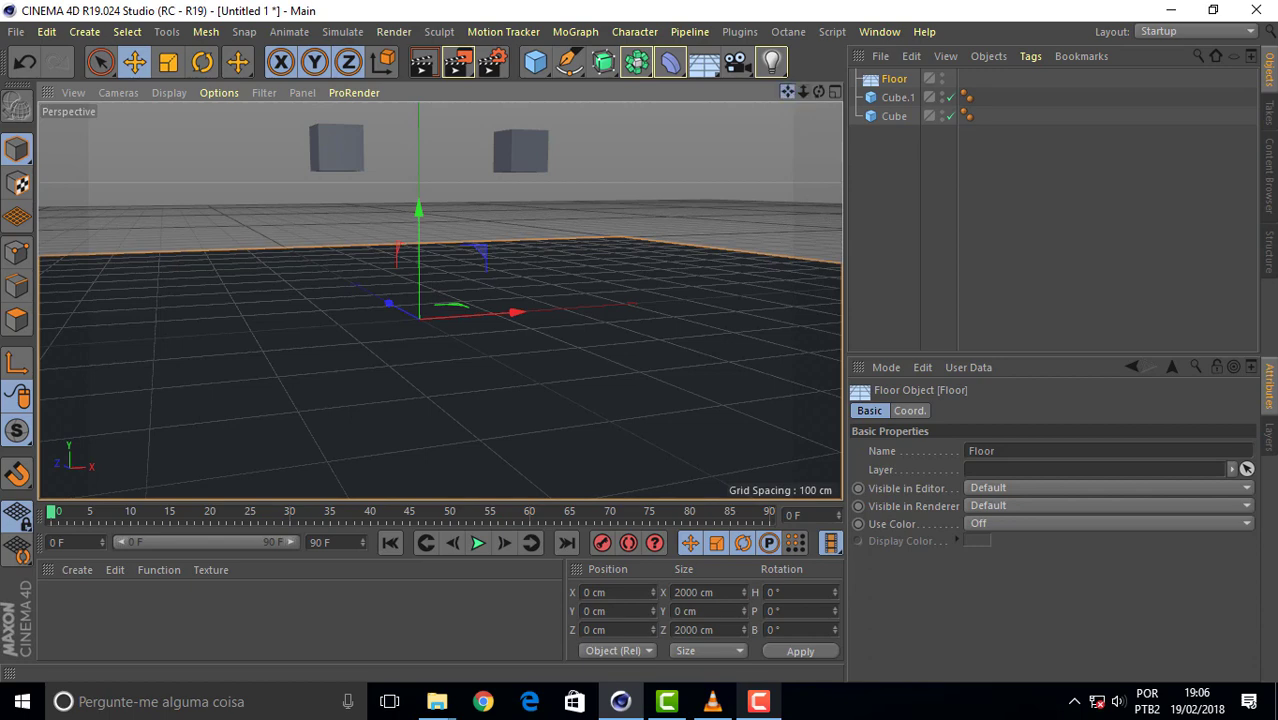
drag(795, 91, 442, 300)
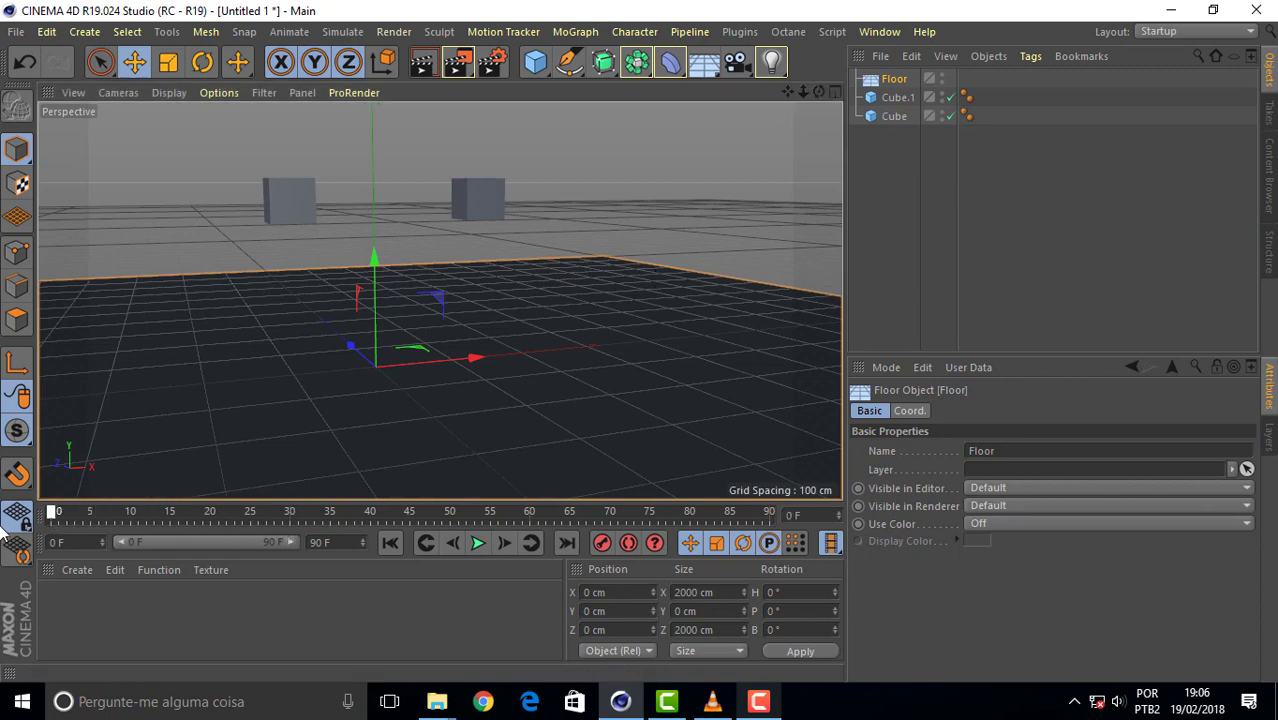
- At frame 0, select Cube.1 and turn on automatic keyframing
click(154, 513)
click(52, 513)
click(479, 193)
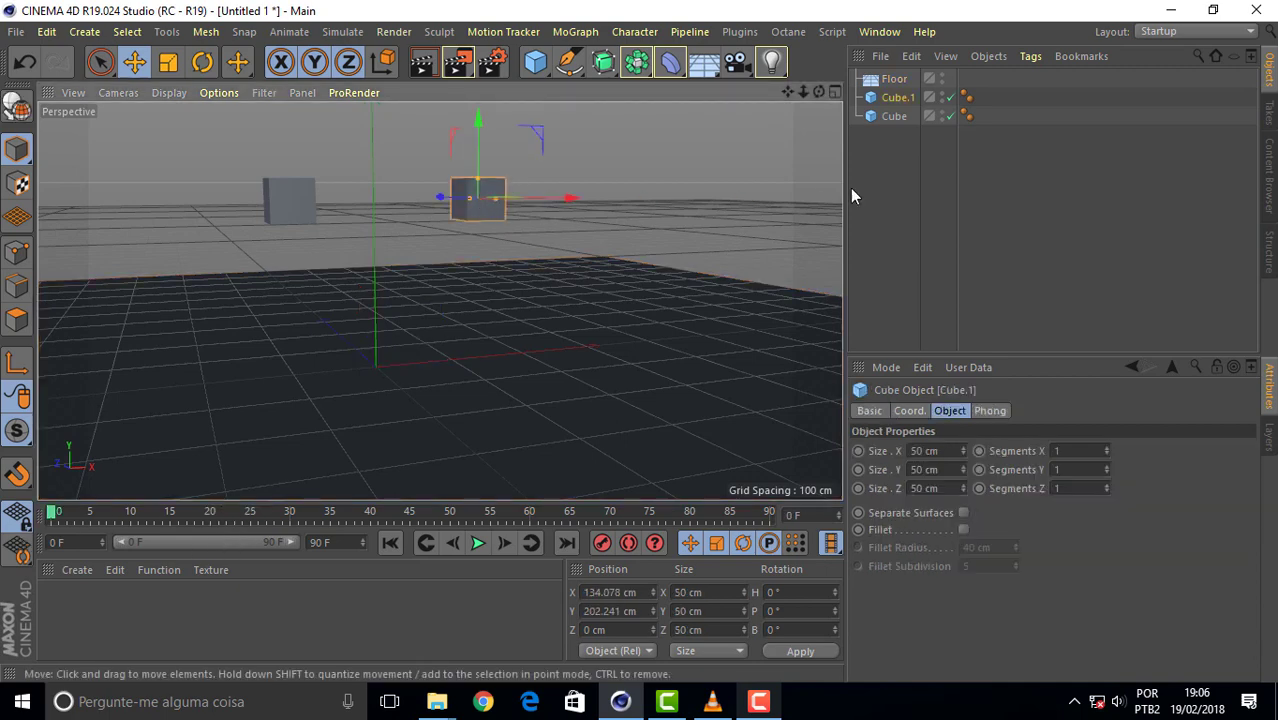
click(629, 543)
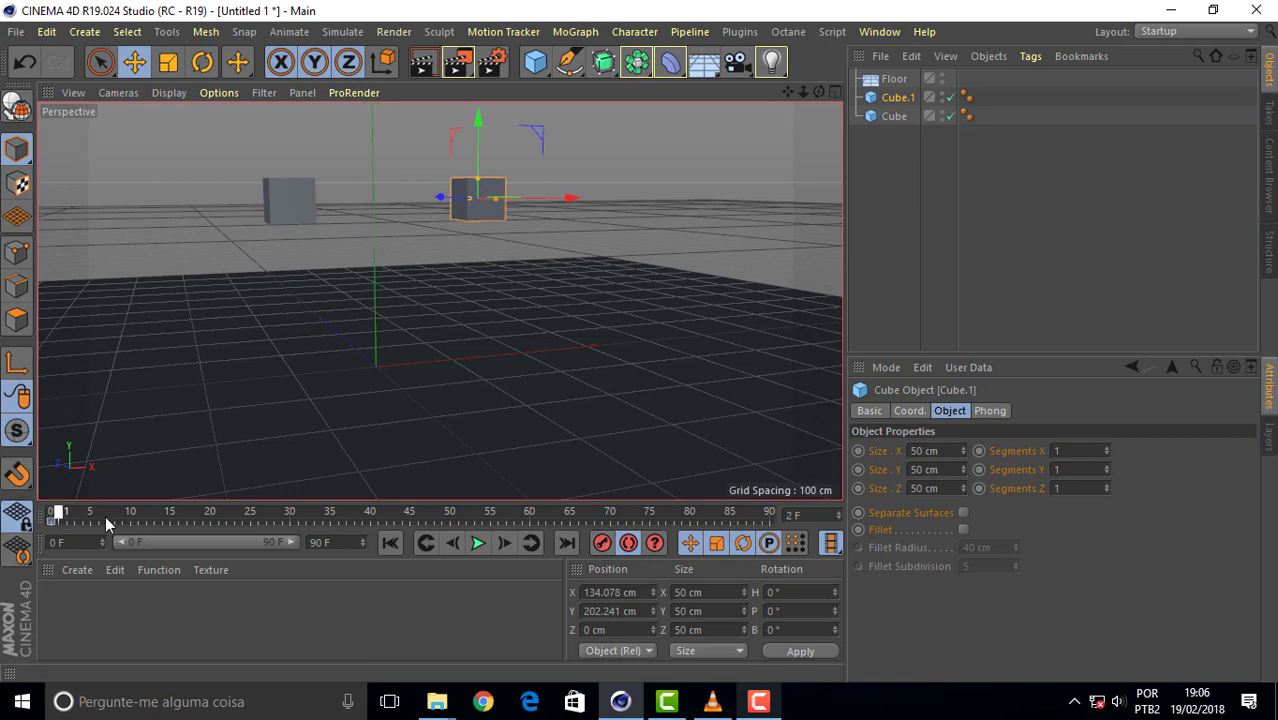
- Key Cube.1 dropped onto the floor at frame 25 and play back the fall
drag(105, 516, 226, 524)
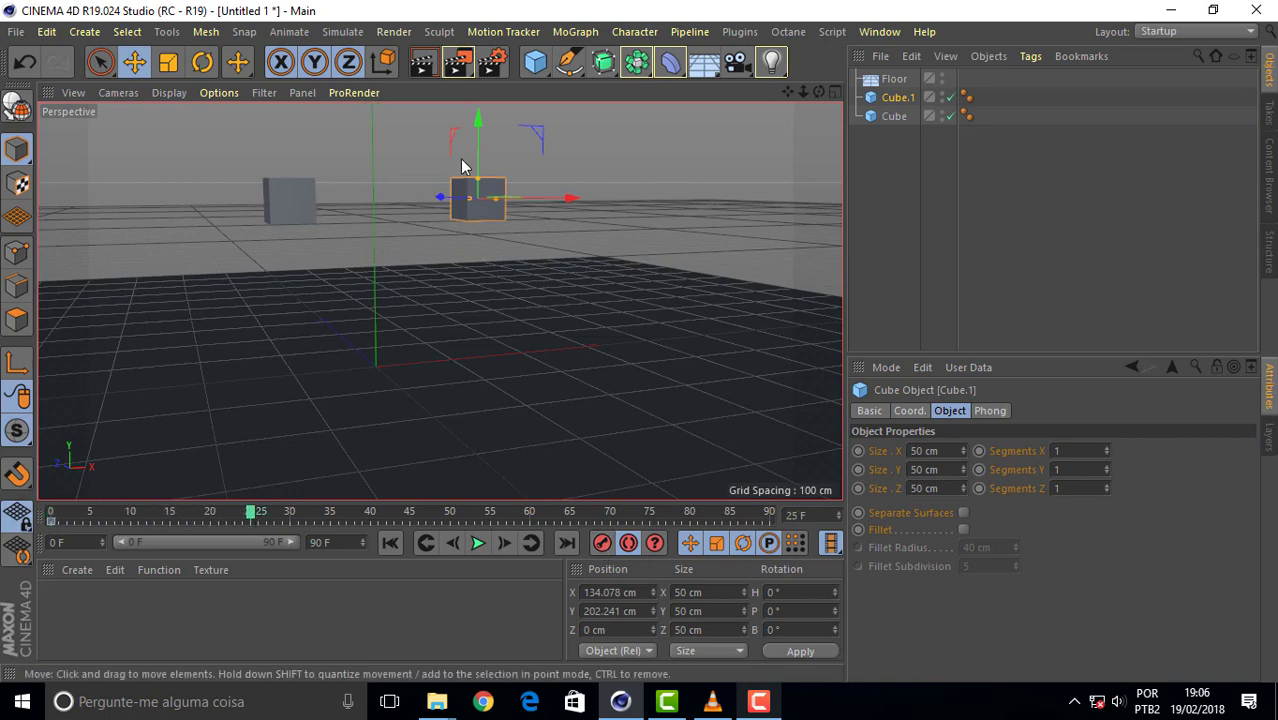
drag(479, 160, 490, 292)
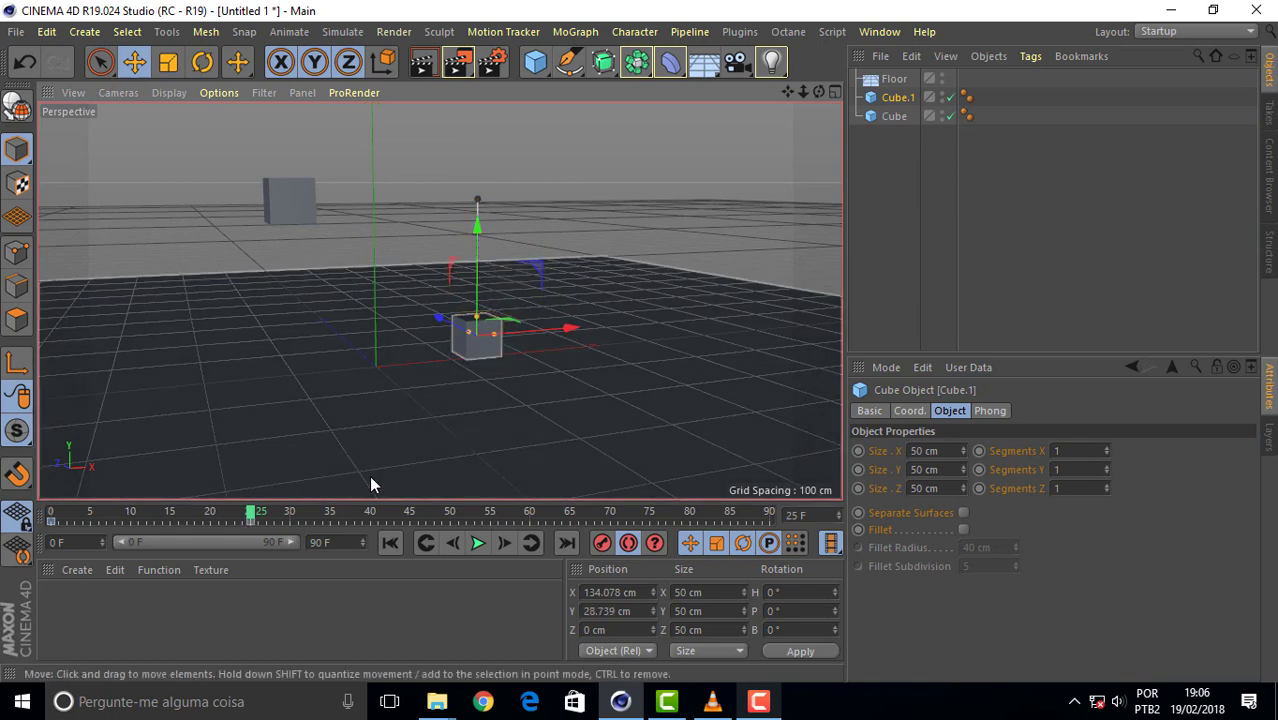
drag(251, 516, 50, 514)
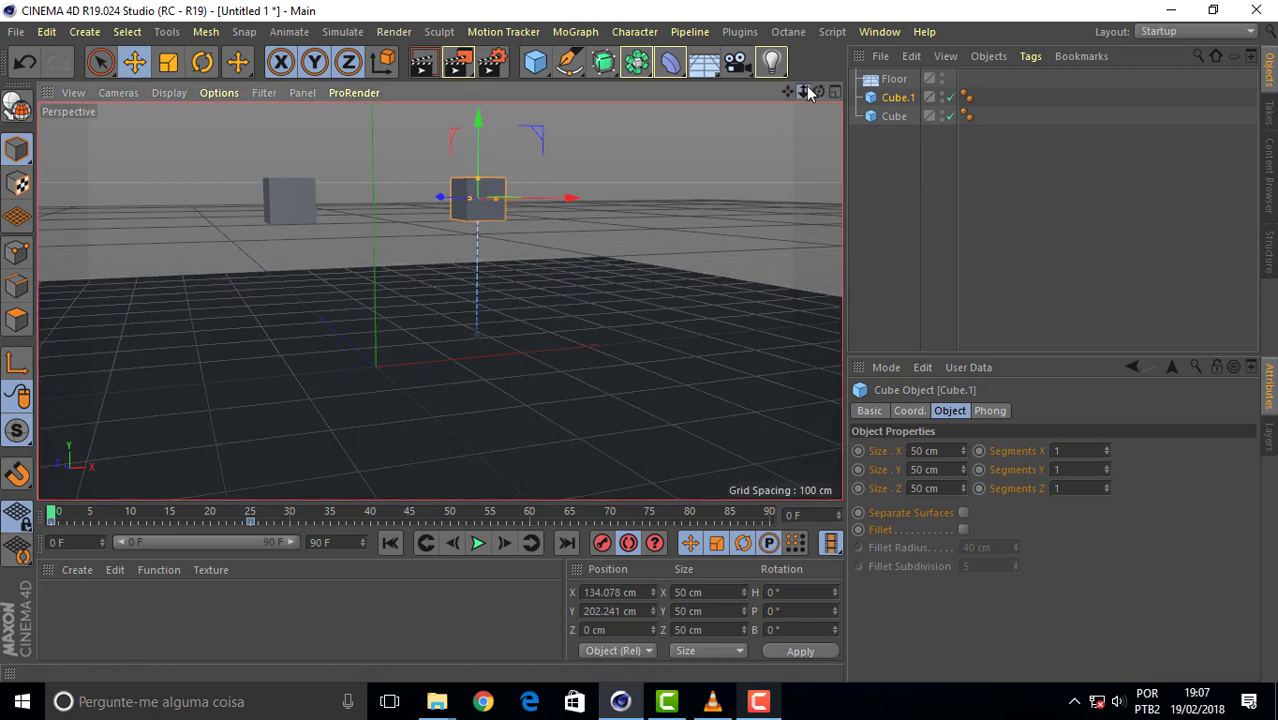
drag(810, 92, 442, 300)
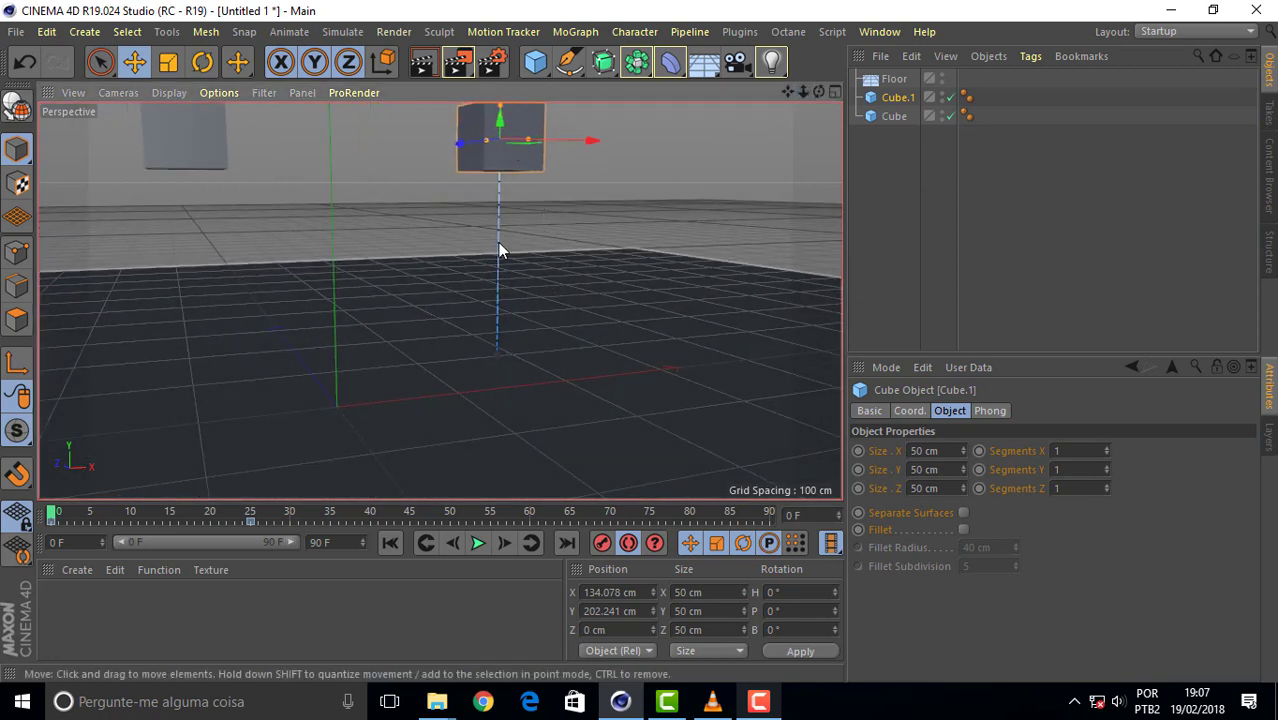
click(478, 543)
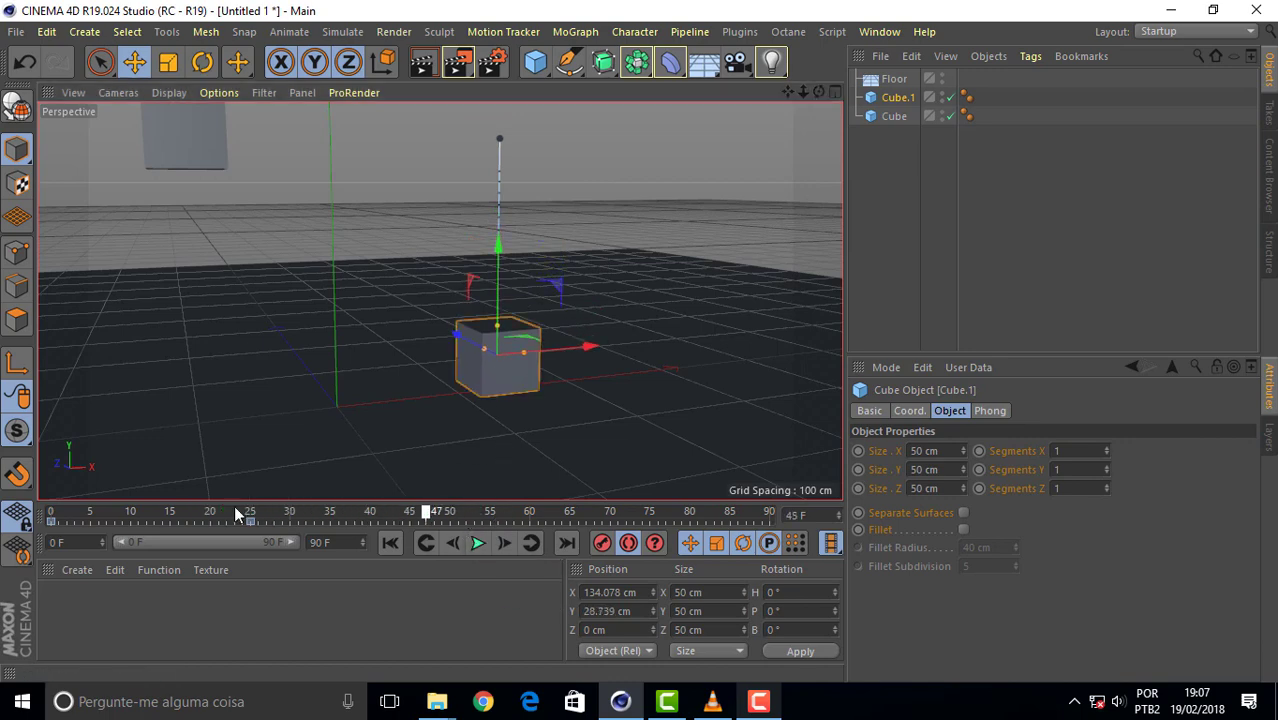
key(F8)
- Open the F-Curve Timeline window, position and enlarge it, and frame all curves
click(882, 32)
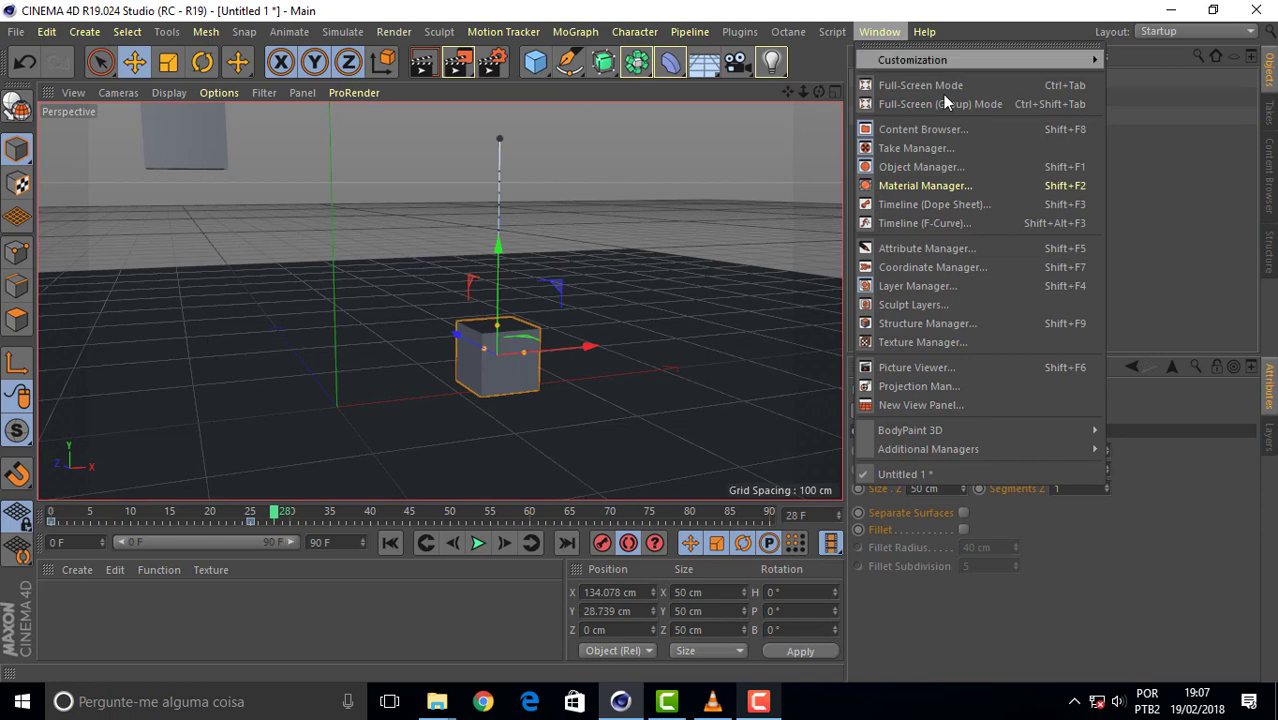
click(947, 224)
mouse_move(968, 325)
mouse_down()
mouse_move(877, 173)
mouse_move(860, 95)
mouse_up()
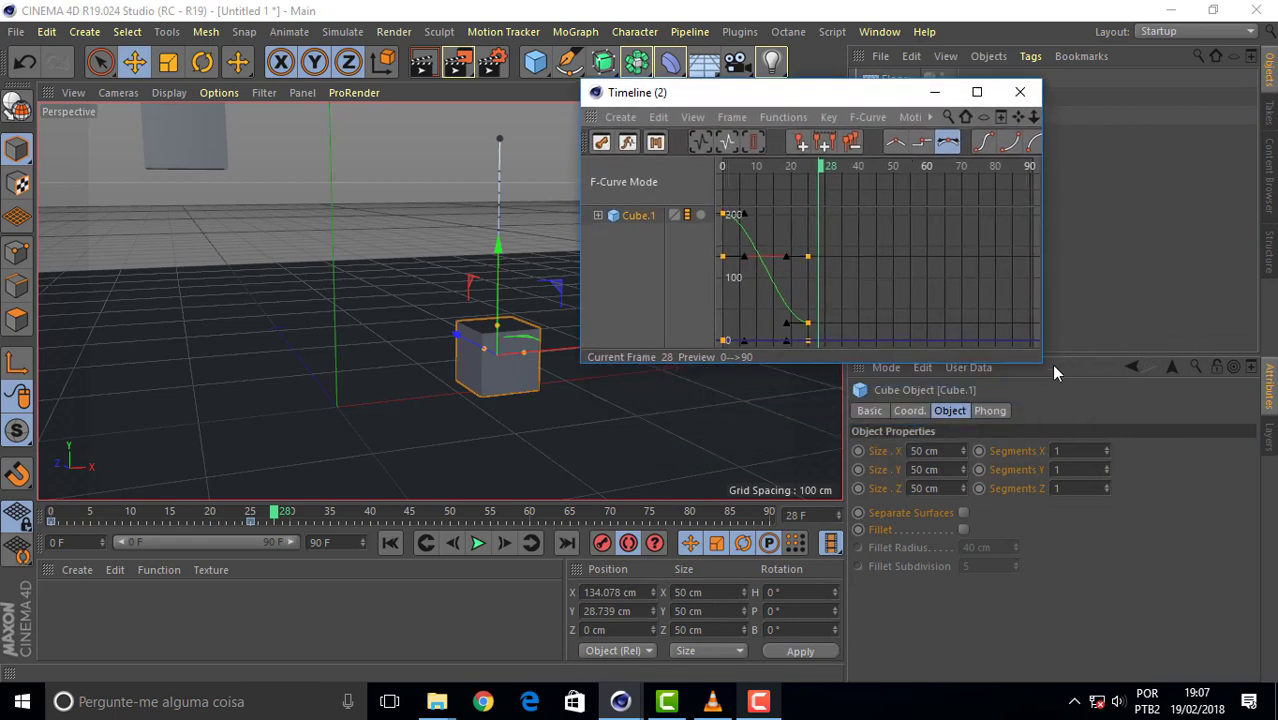
drag(1043, 367, 1204, 494)
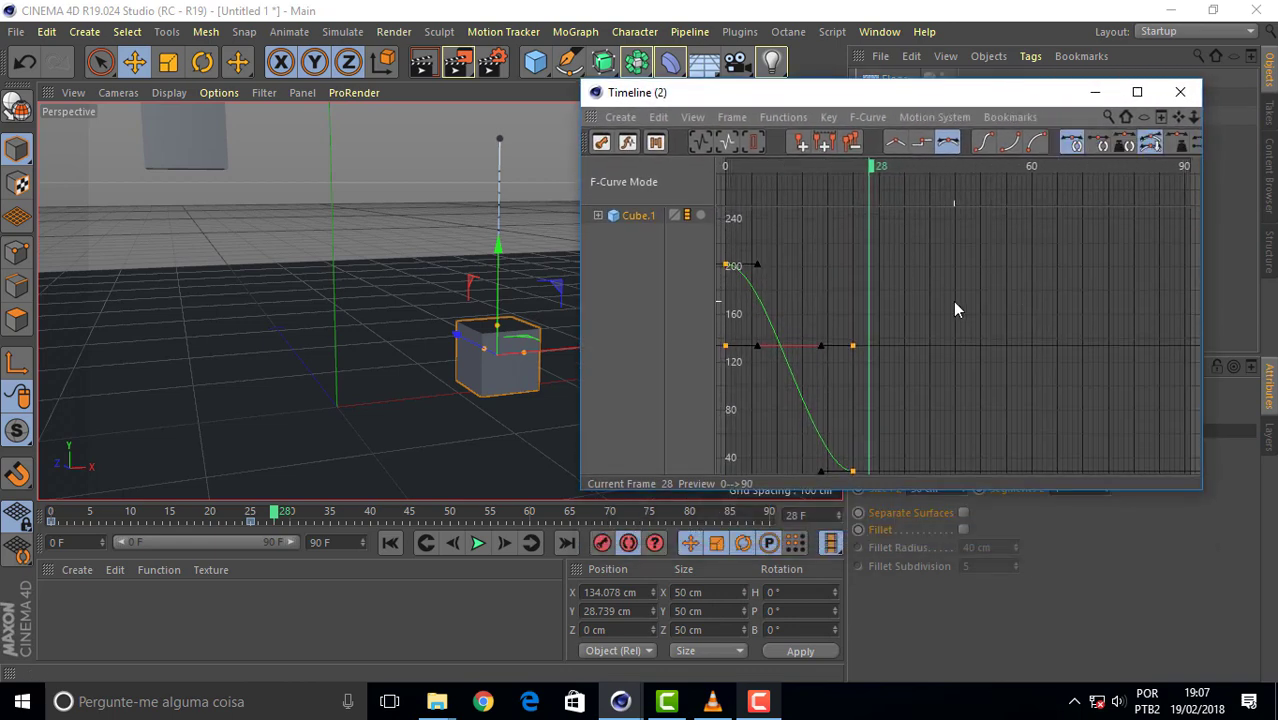
mouse_move(954, 310)
middle_down()
mouse_move(1020, 269)
mouse_move(1041, 271)
middle_up()
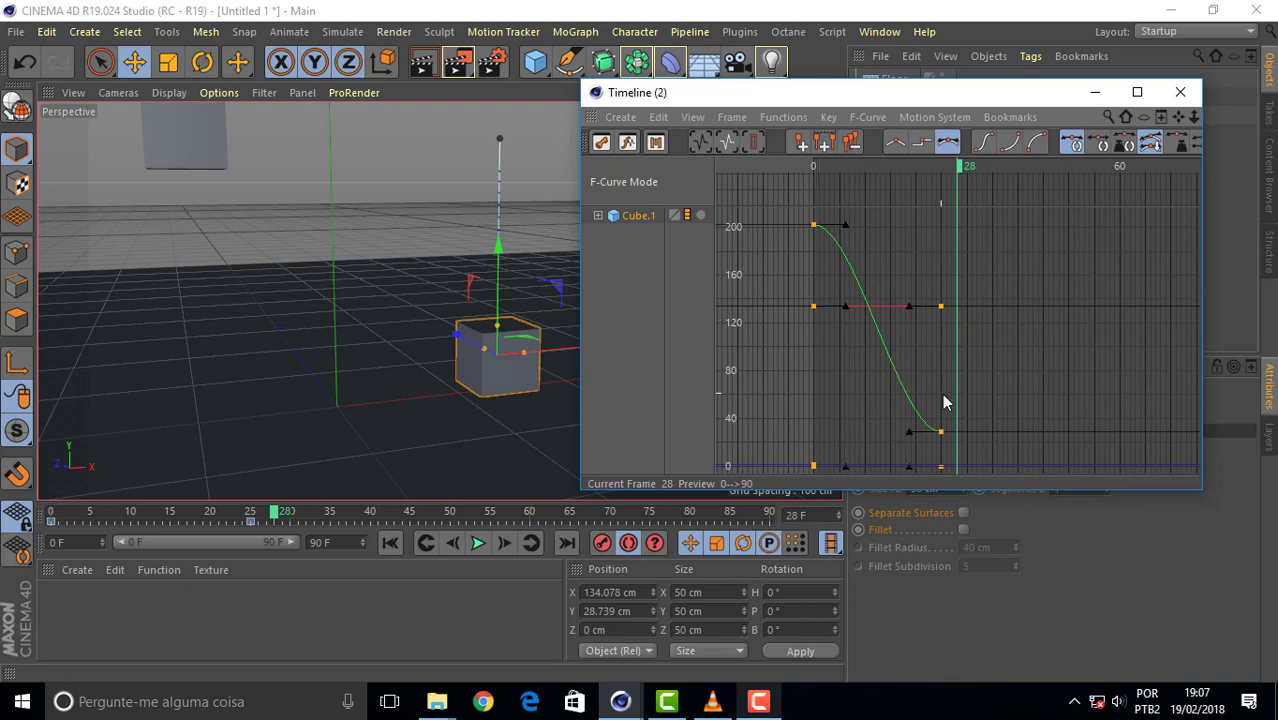
- Drag the landing key's left tangent upward so the Y curve plunges steeply into it
drag(910, 437, 925, 390)
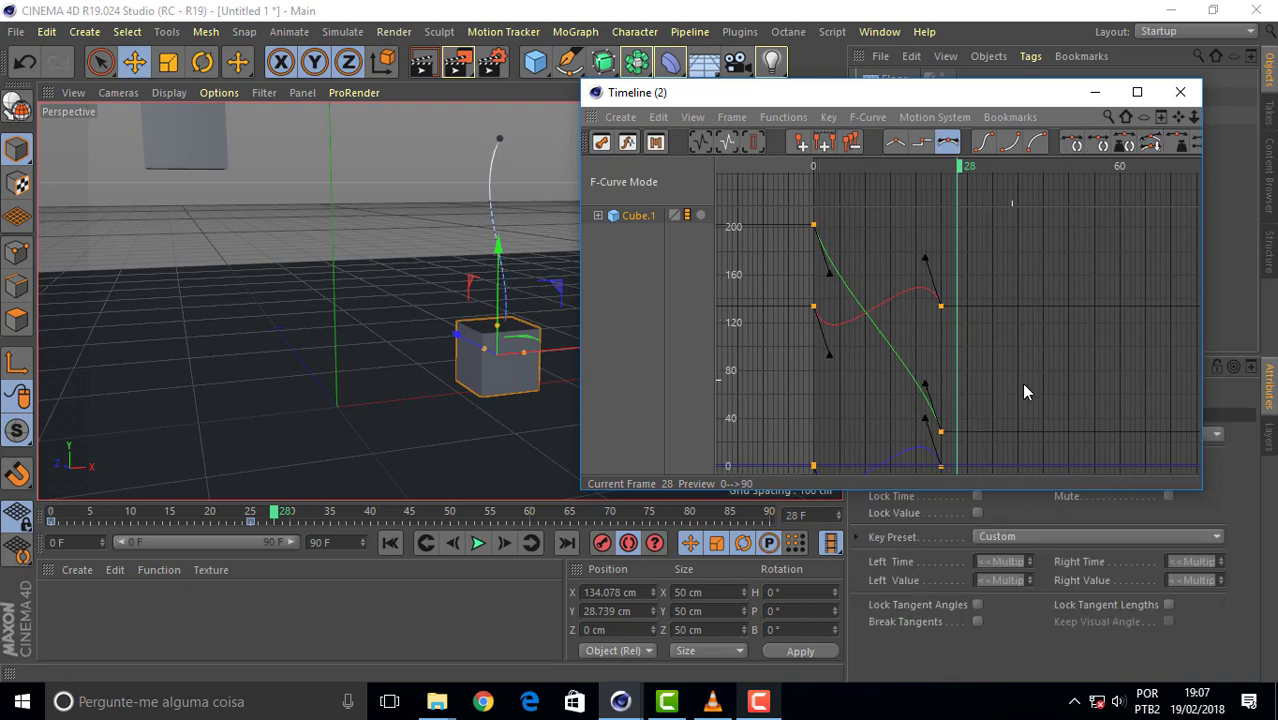
key(ctrl+z)
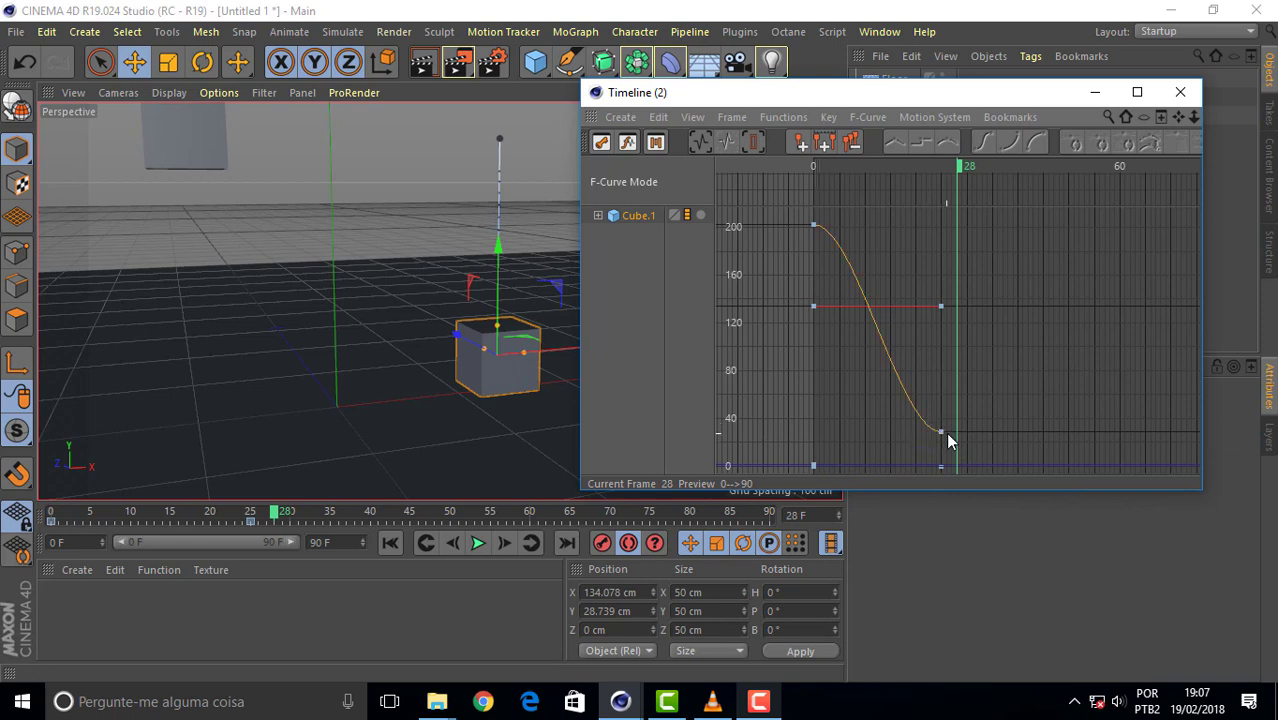
click(938, 433)
drag(915, 431, 922, 396)
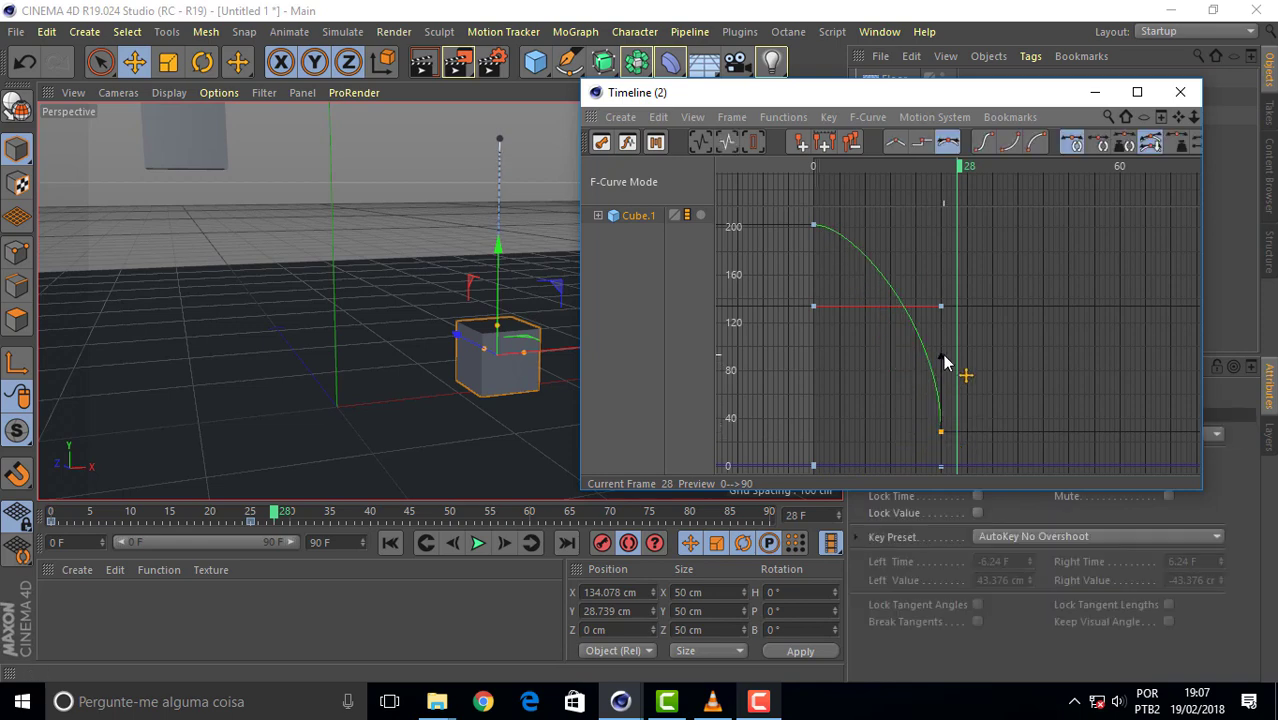
drag(941, 363, 940, 358)
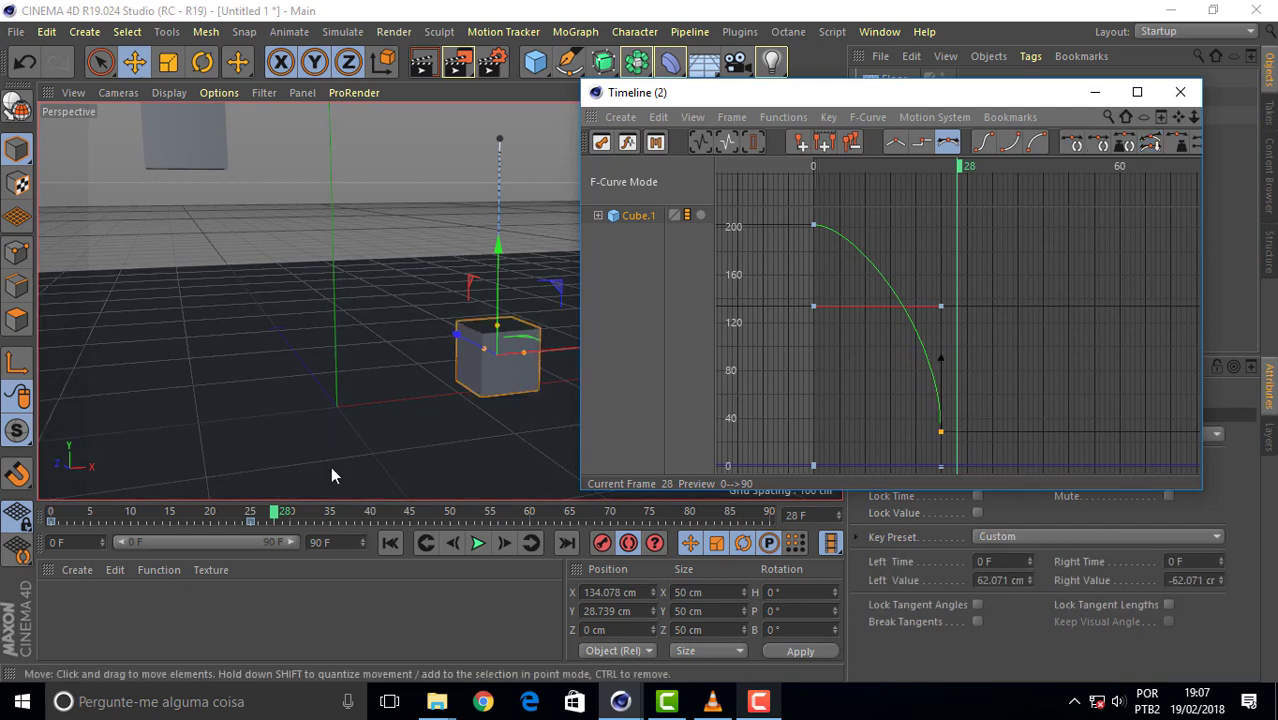
drag(680, 95, 872, 104)
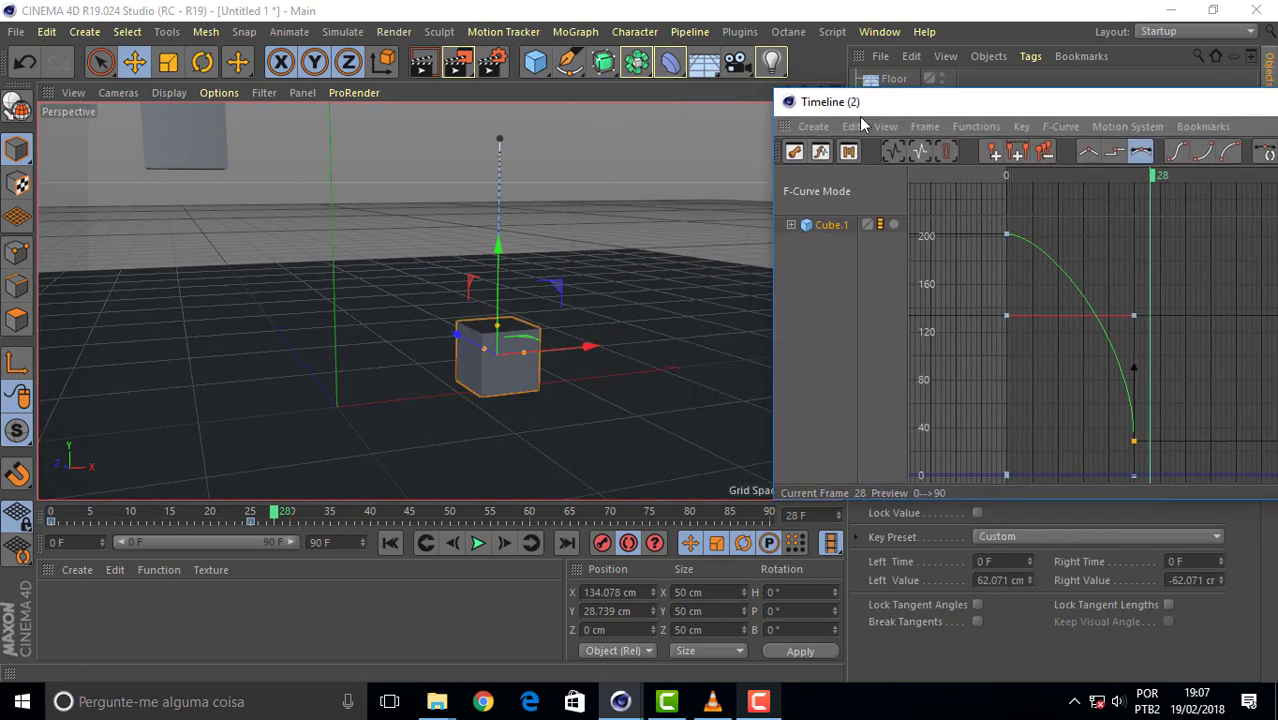
click(478, 543)
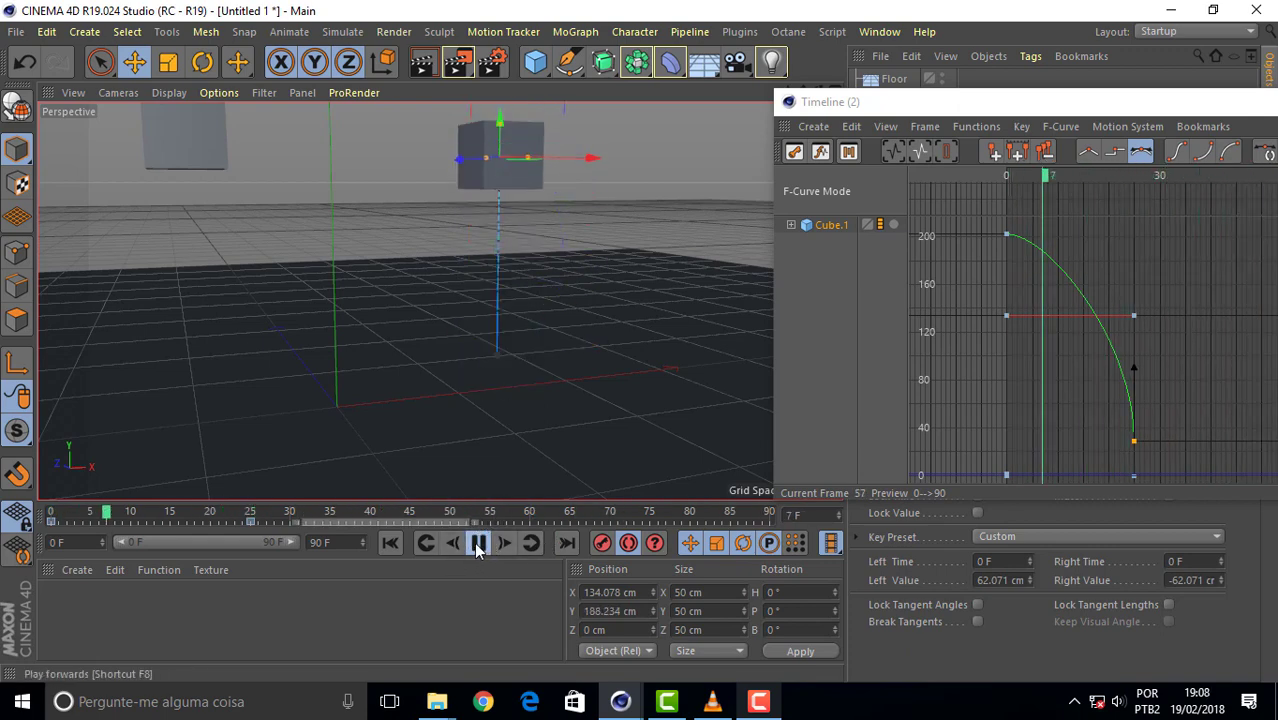
click(478, 542)
drag(115, 518, 309, 523)
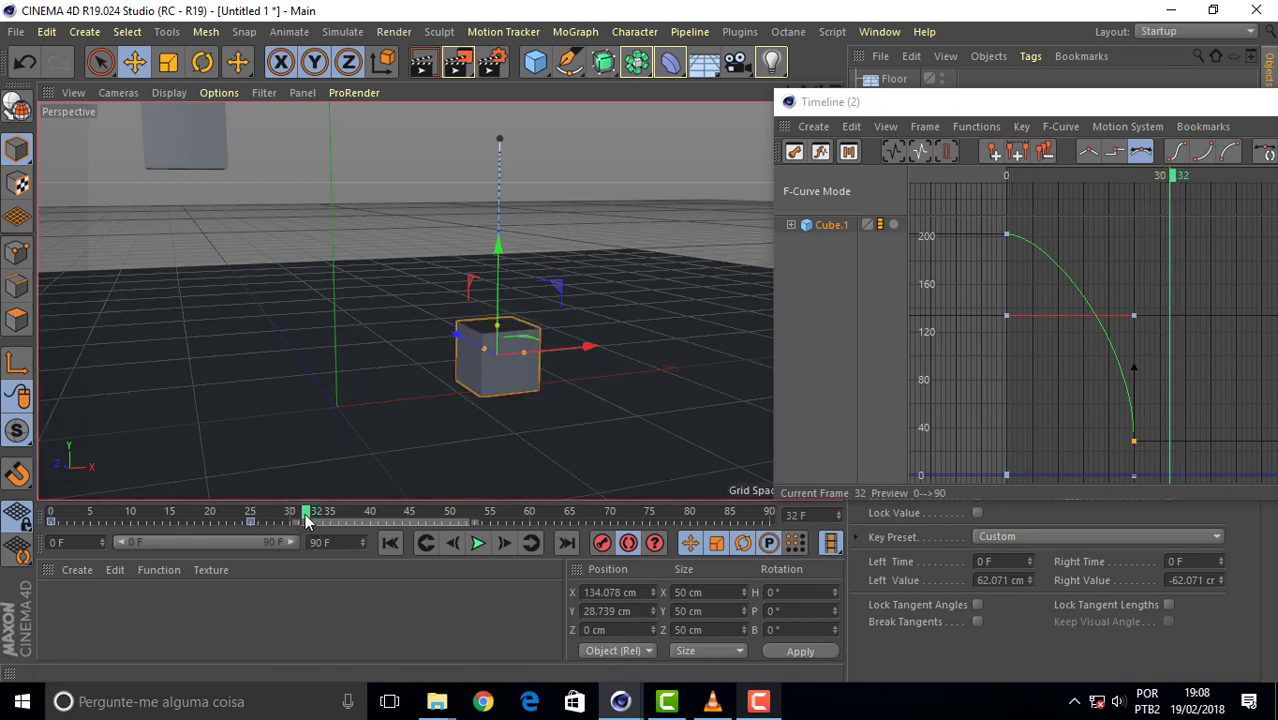
drag(307, 522, 314, 522)
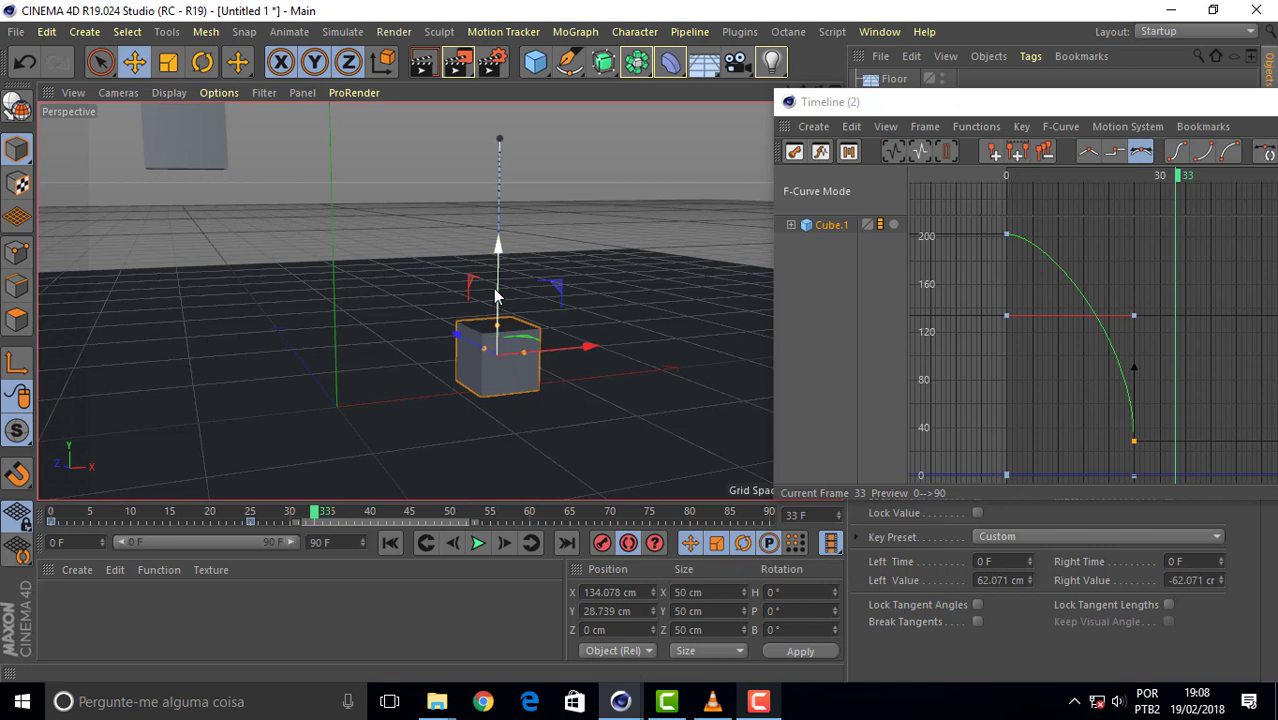
- At frame 33, raise Cube.1 to about 83 cm, tilt it, and shift it right to X 172 cm
mouse_move(496, 295)
mouse_down()
mouse_move(505, 214)
mouse_move(513, 277)
mouse_move(508, 226)
mouse_up()
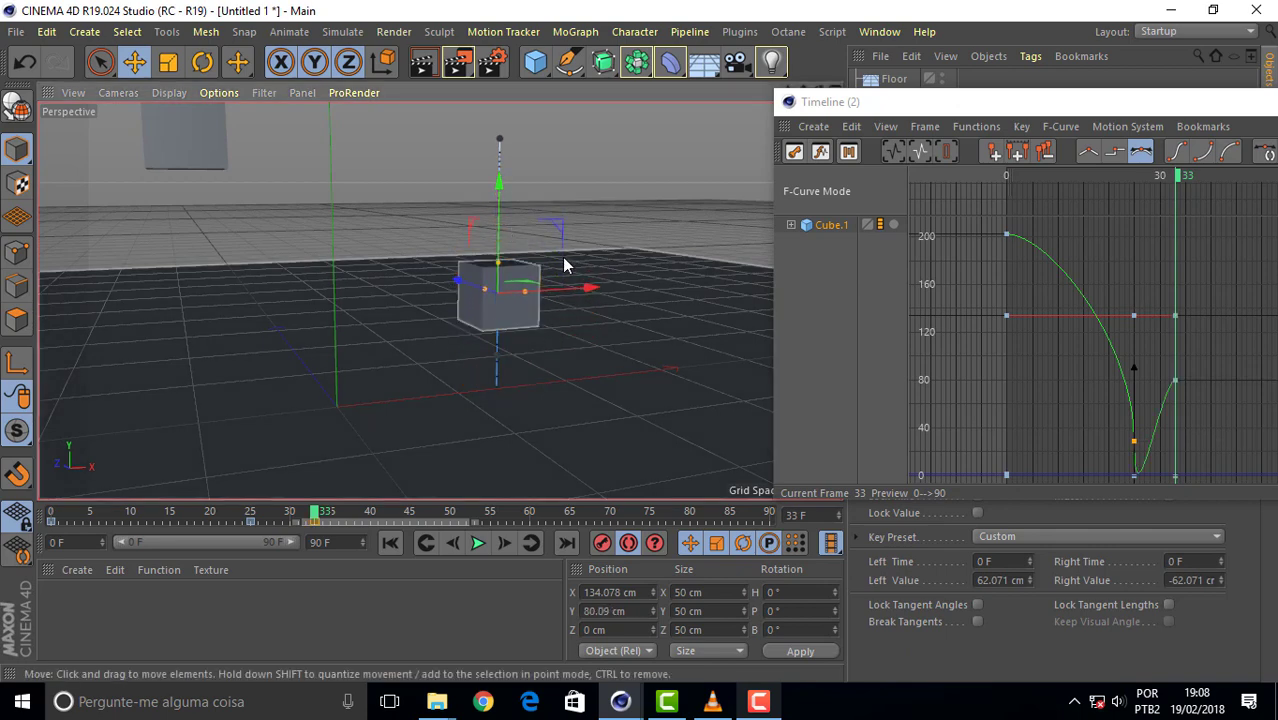
click(204, 62)
drag(468, 250, 477, 228)
drag(534, 289, 537, 298)
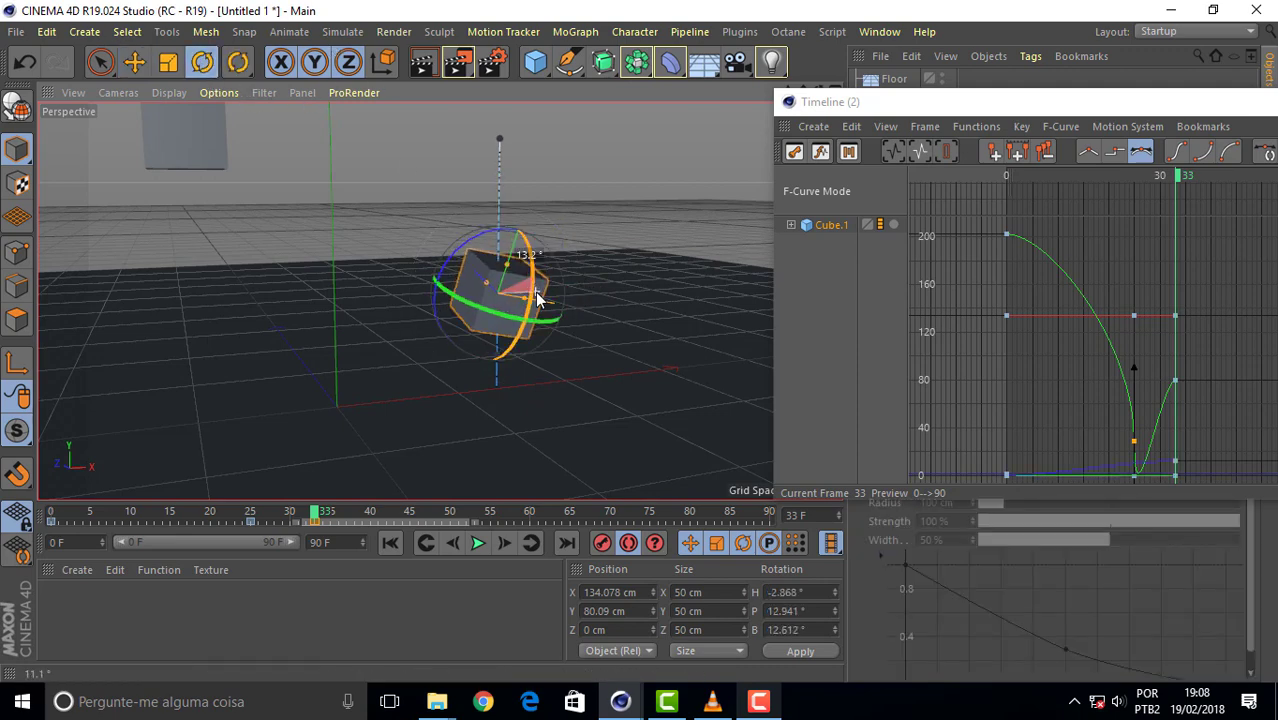
key(e)
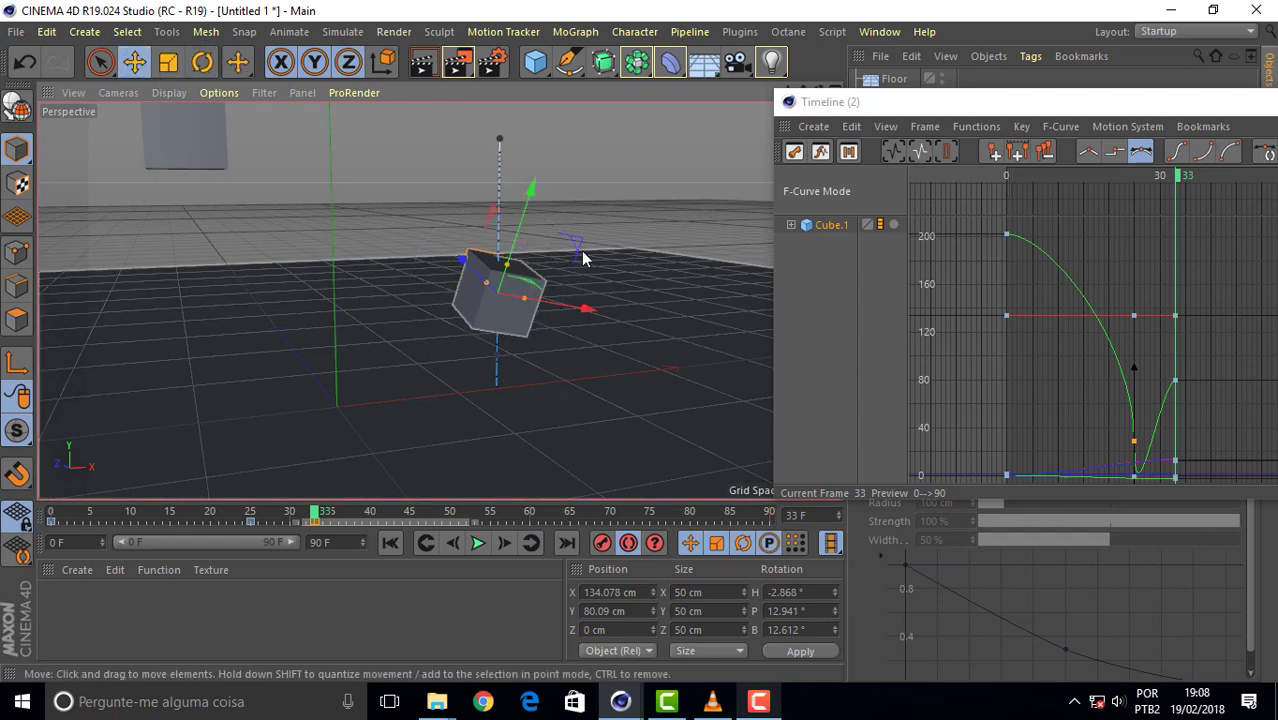
drag(583, 258, 618, 239)
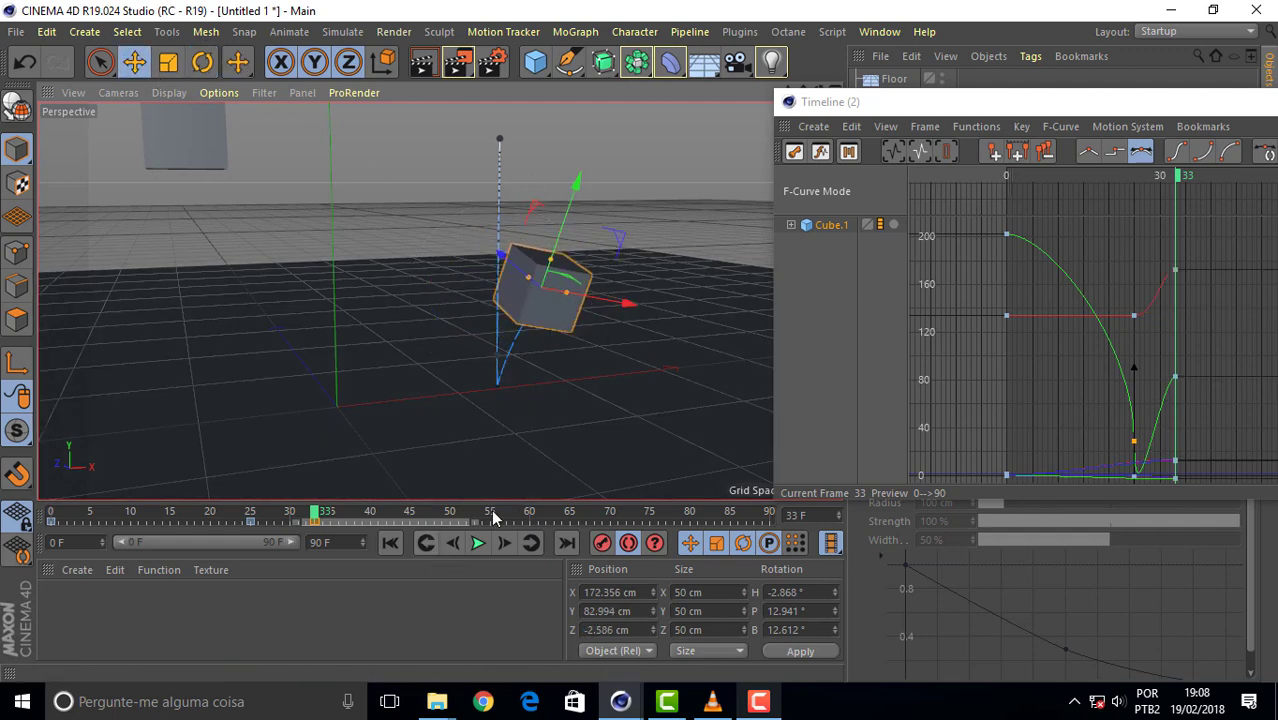
mouse_move(316, 516)
mouse_down()
mouse_move(5, 518)
mouse_move(403, 551)
mouse_move(90, 525)
mouse_move(314, 525)
mouse_move(228, 525)
mouse_move(252, 527)
mouse_up()
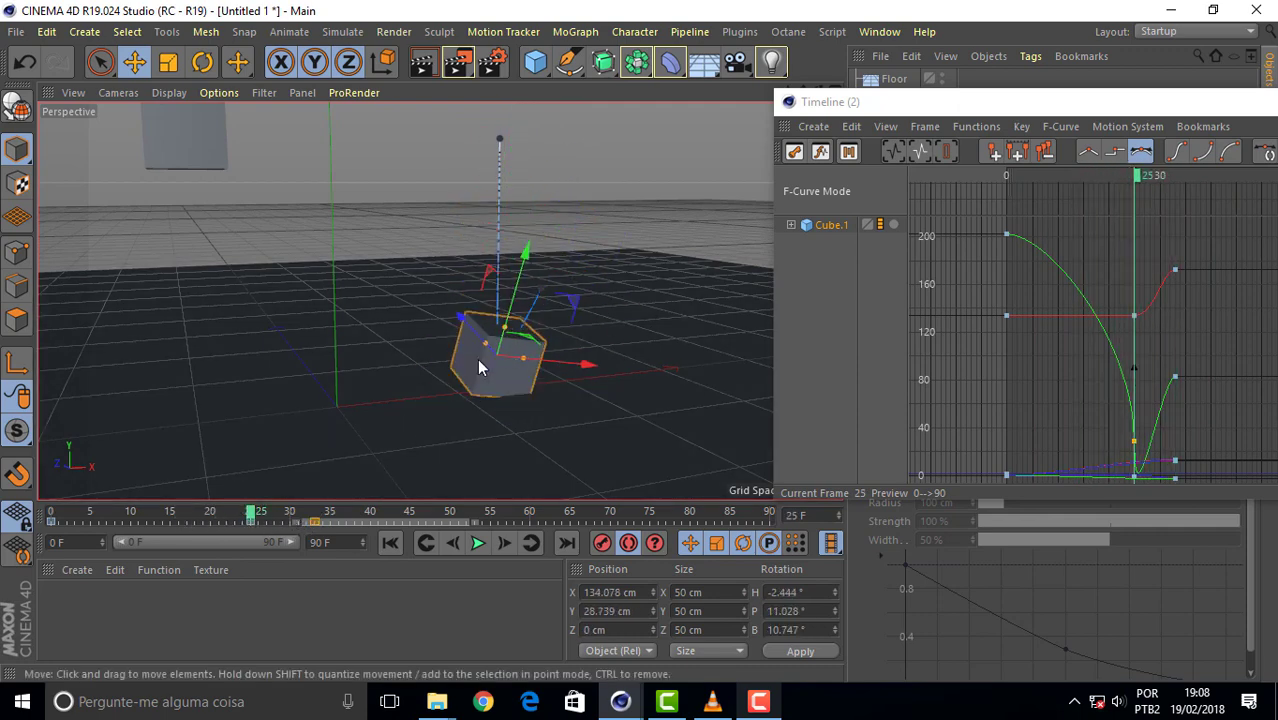
drag(1076, 102, 925, 43)
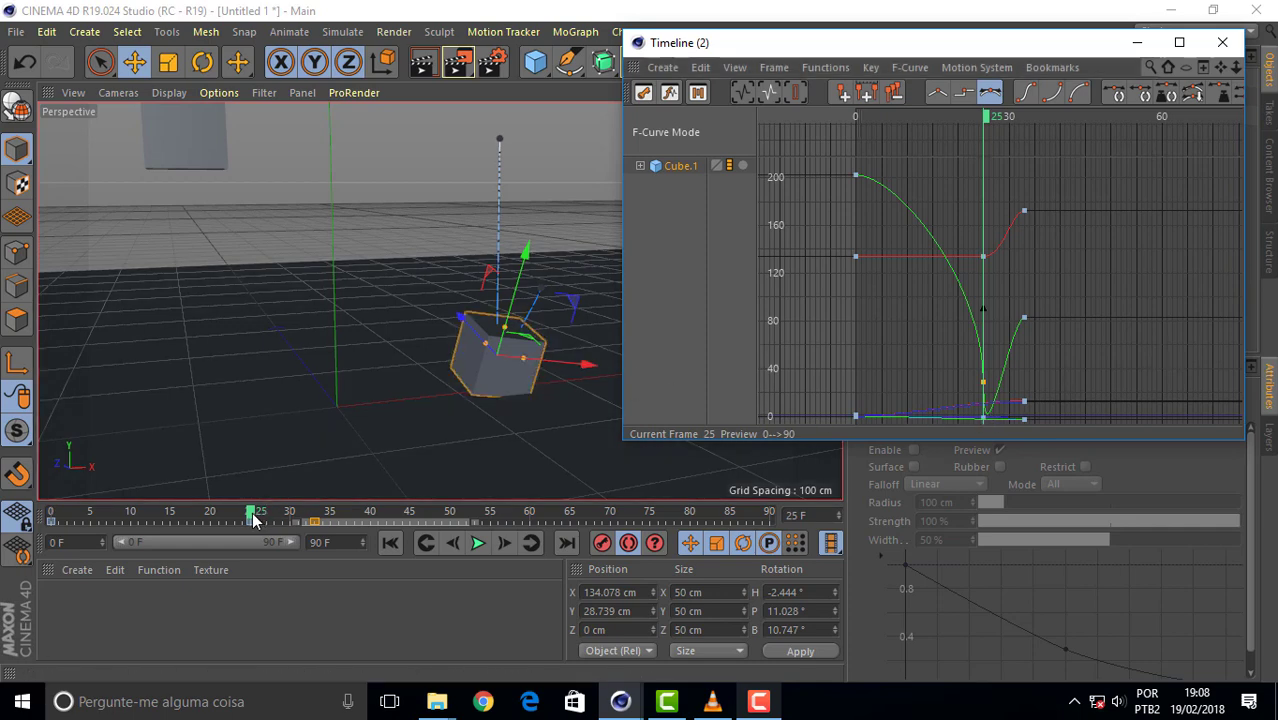
- Scrub the timeline, move the Timeline (2) window centre-left, and frame all F-curves with H
mouse_move(254, 517)
mouse_down()
mouse_move(276, 520)
mouse_move(263, 522)
mouse_up()
click(857, 421)
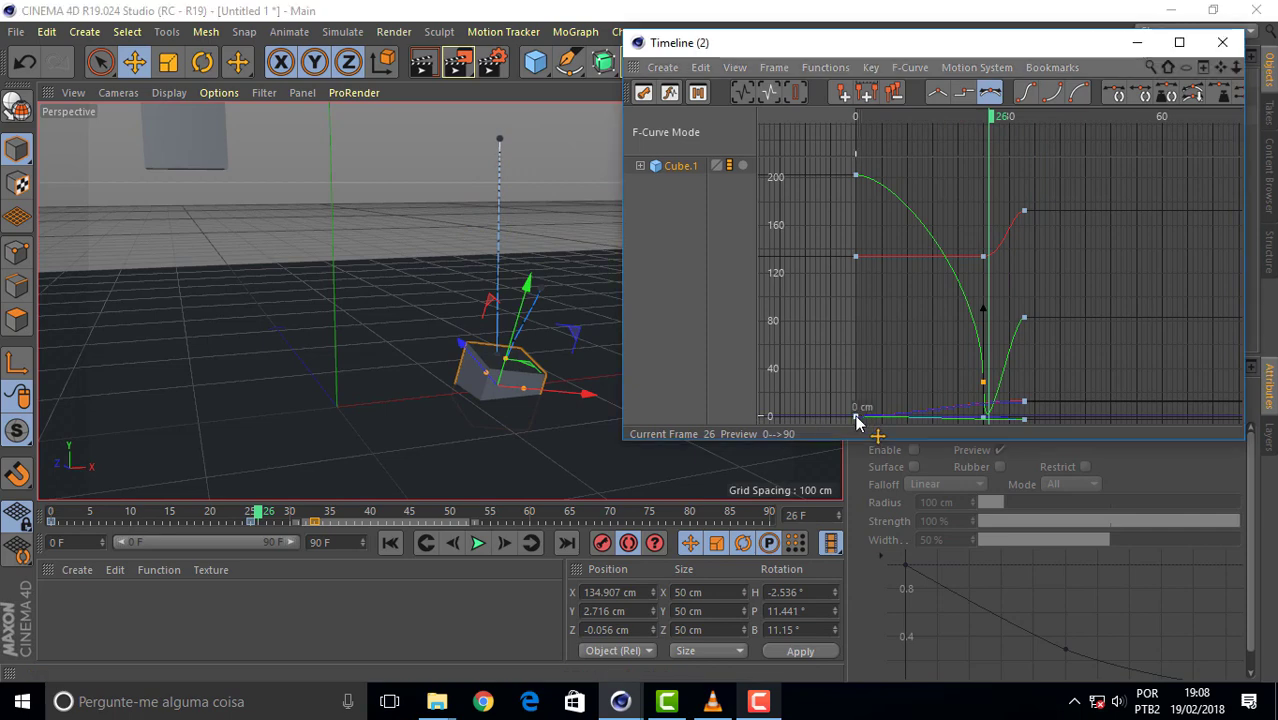
click(855, 414)
scroll(985, 292, up, 2)
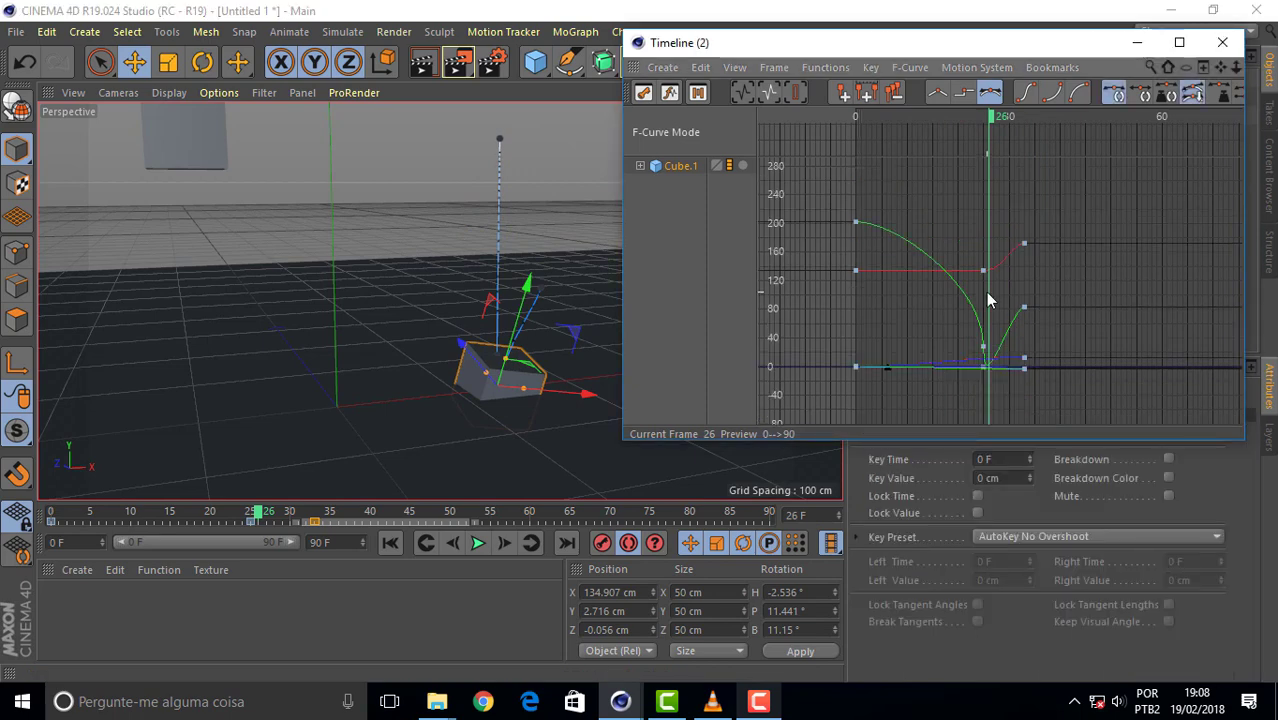
scroll(985, 292, up, 2)
scroll(985, 292, up, 2)
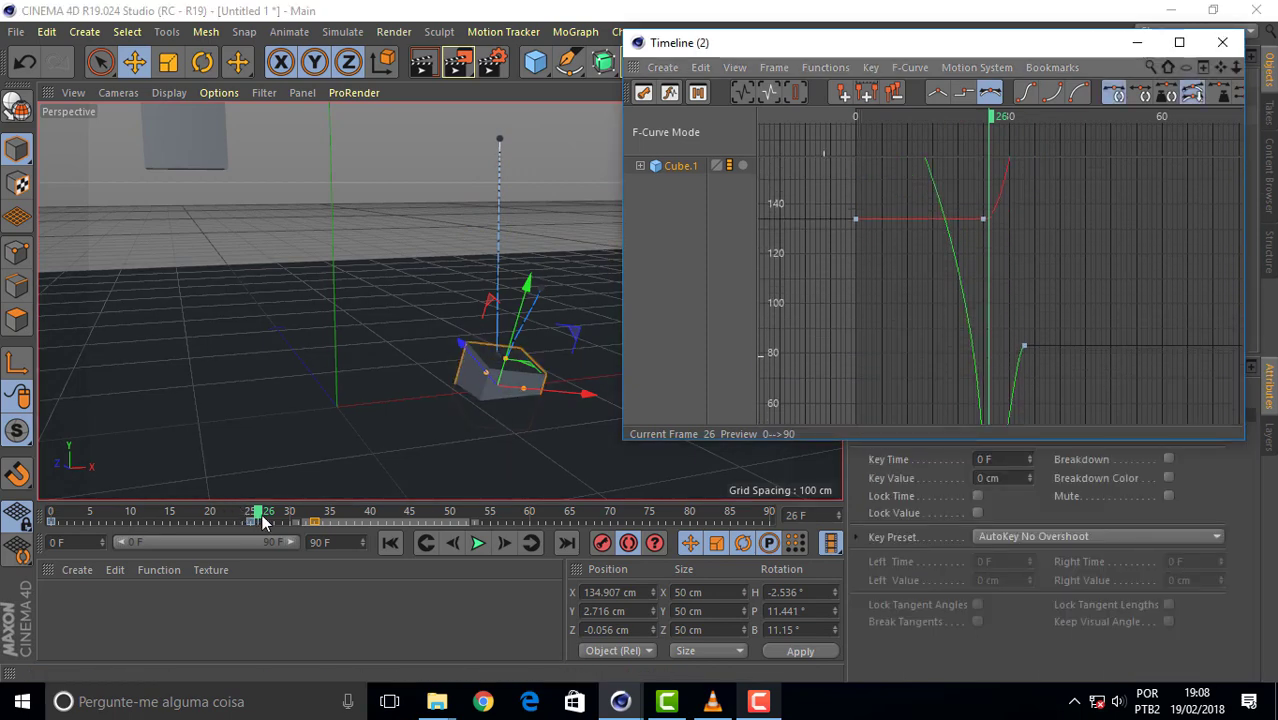
mouse_move(265, 520)
mouse_down()
mouse_move(178, 518)
mouse_move(354, 520)
mouse_move(140, 520)
mouse_move(370, 520)
mouse_move(168, 530)
mouse_move(259, 519)
mouse_move(185, 519)
mouse_move(229, 524)
mouse_up()
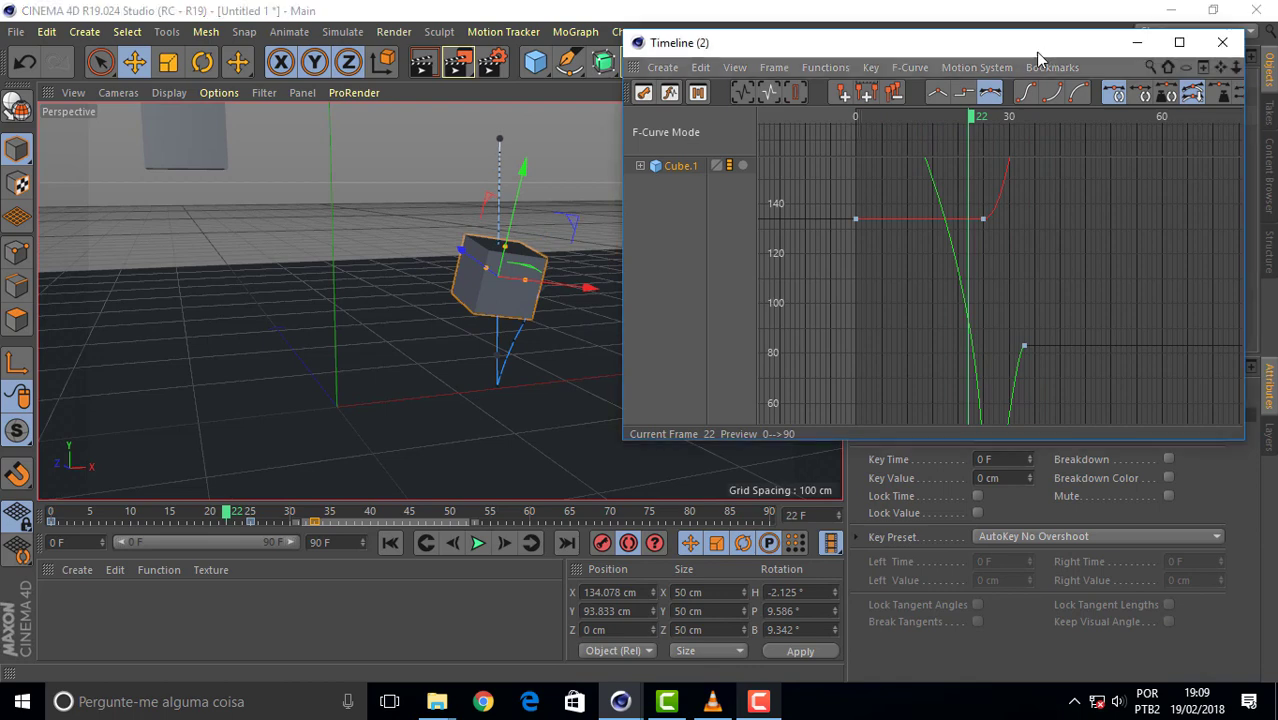
drag(1040, 50, 801, 106)
key(h)
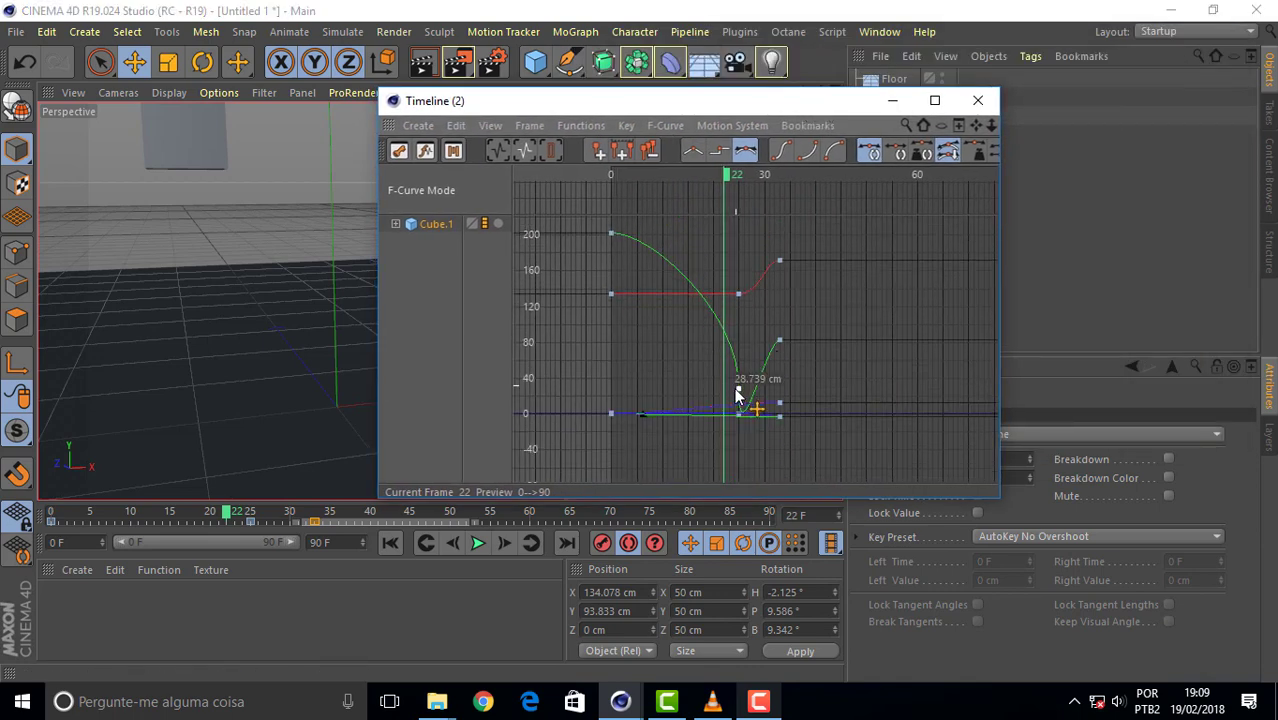
- Break the tangents of the lowest key on the green Y curve
click(735, 397)
right_click(733, 401)
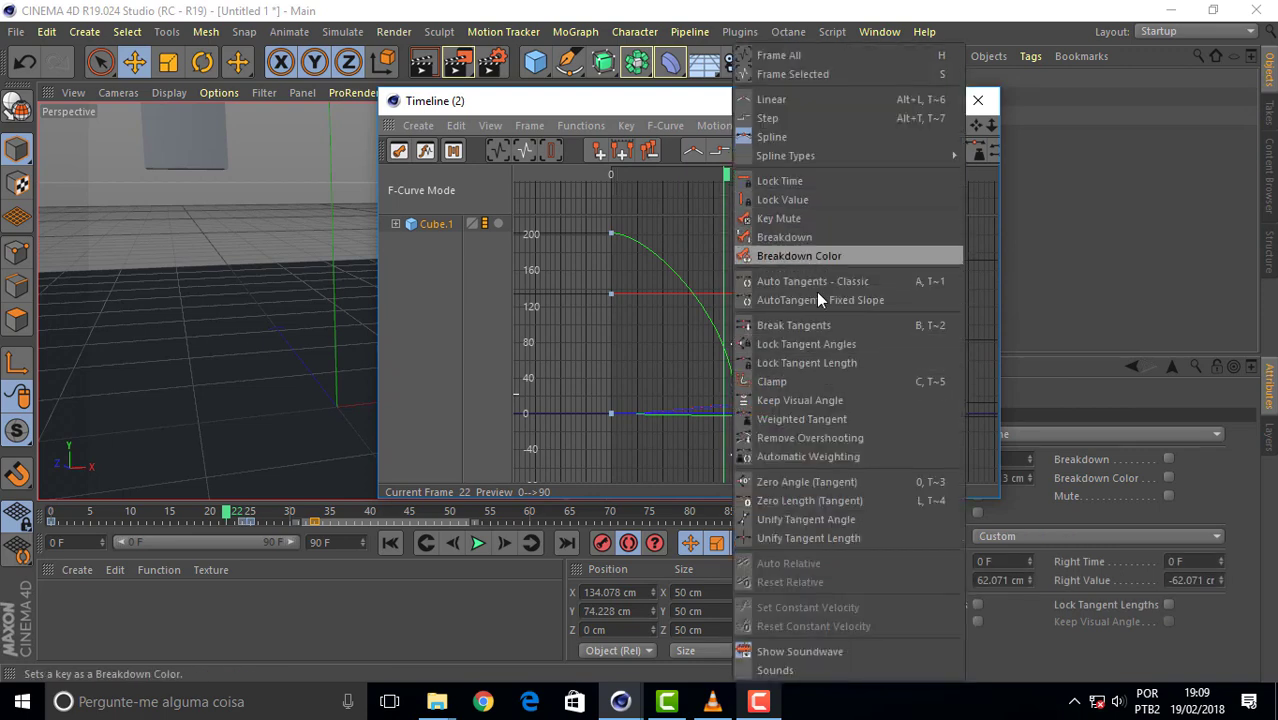
click(824, 324)
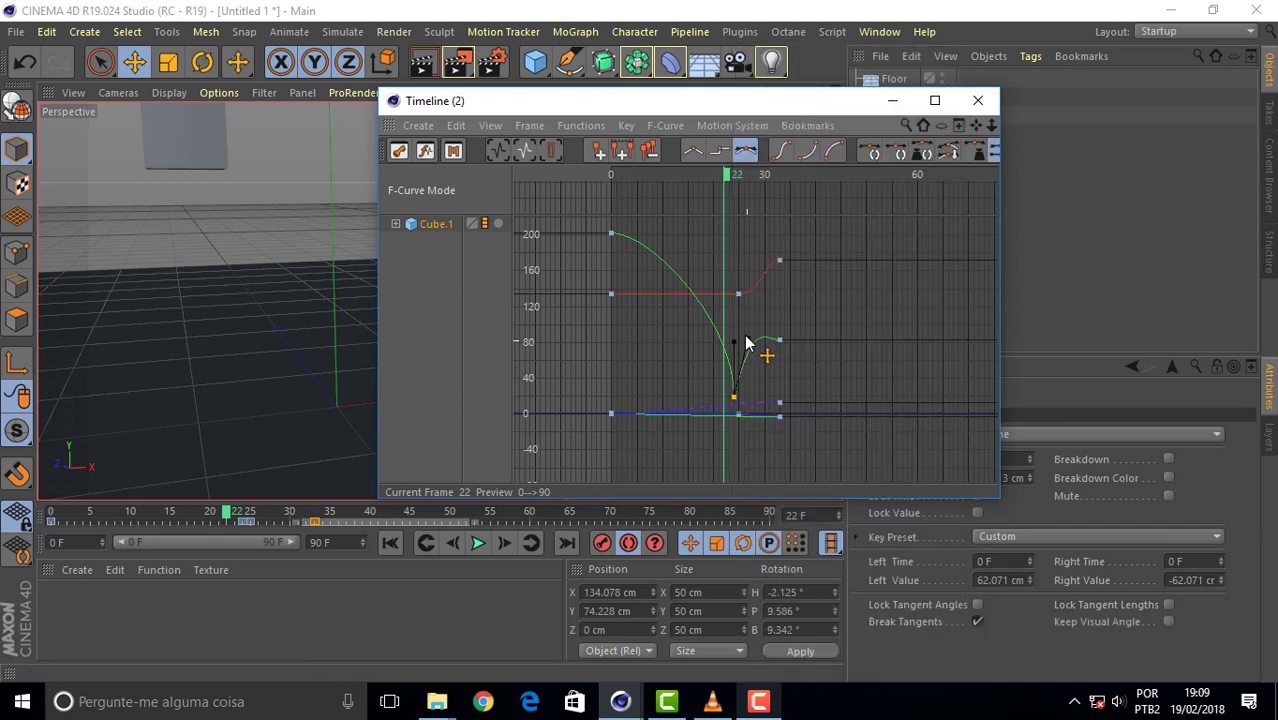
- Move Cube.1's frame-24 key one frame earlier to frame 23
drag(700, 100, 1028, 77)
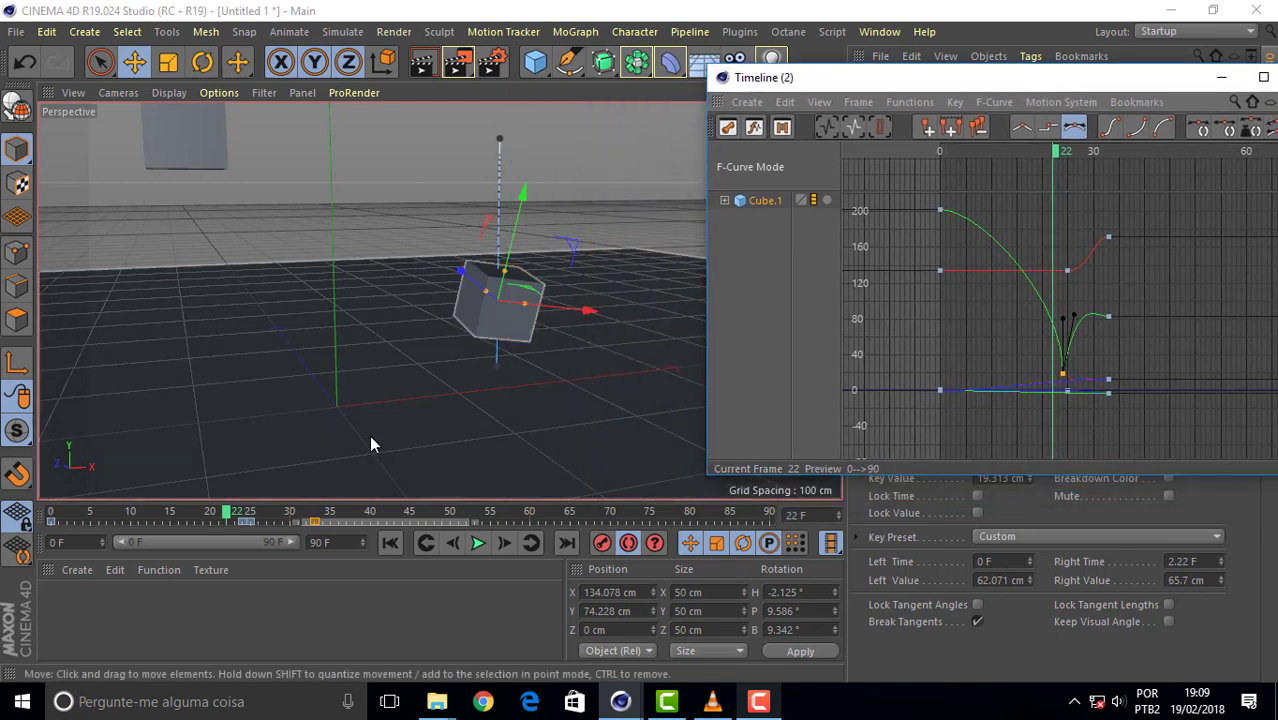
mouse_move(238, 528)
mouse_down()
mouse_move(200, 524)
mouse_move(290, 511)
mouse_up()
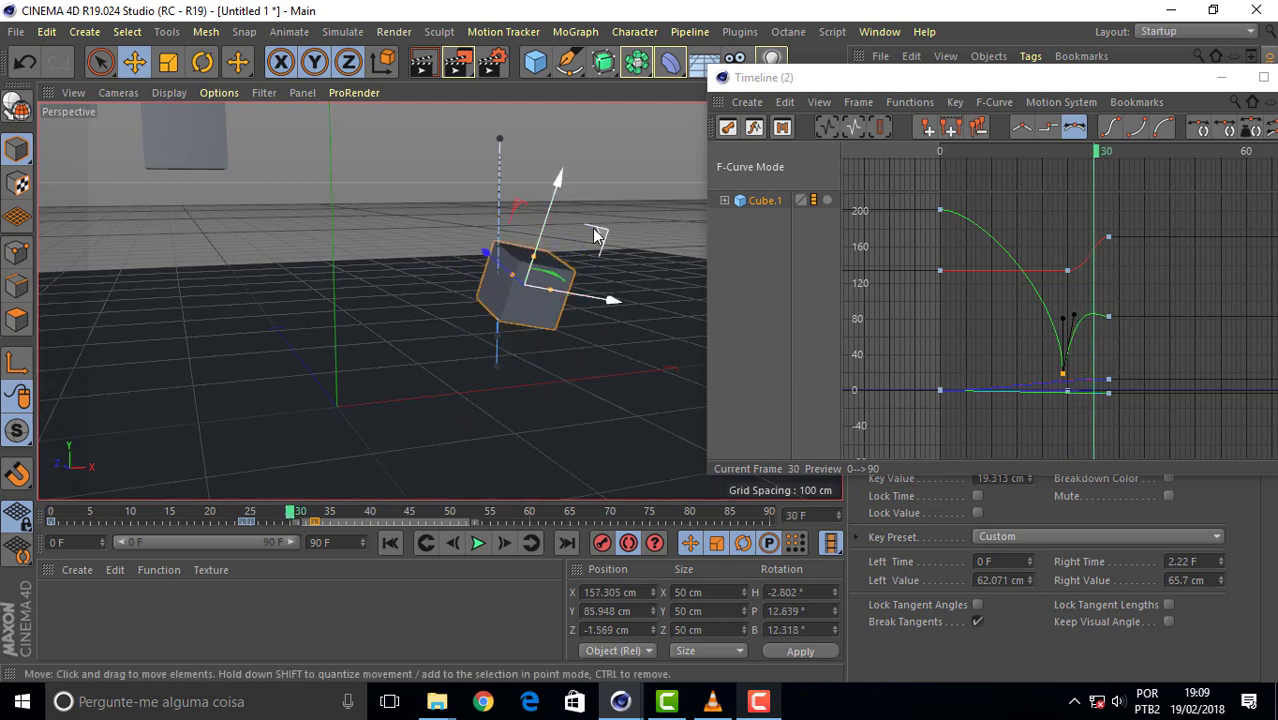
click(251, 521)
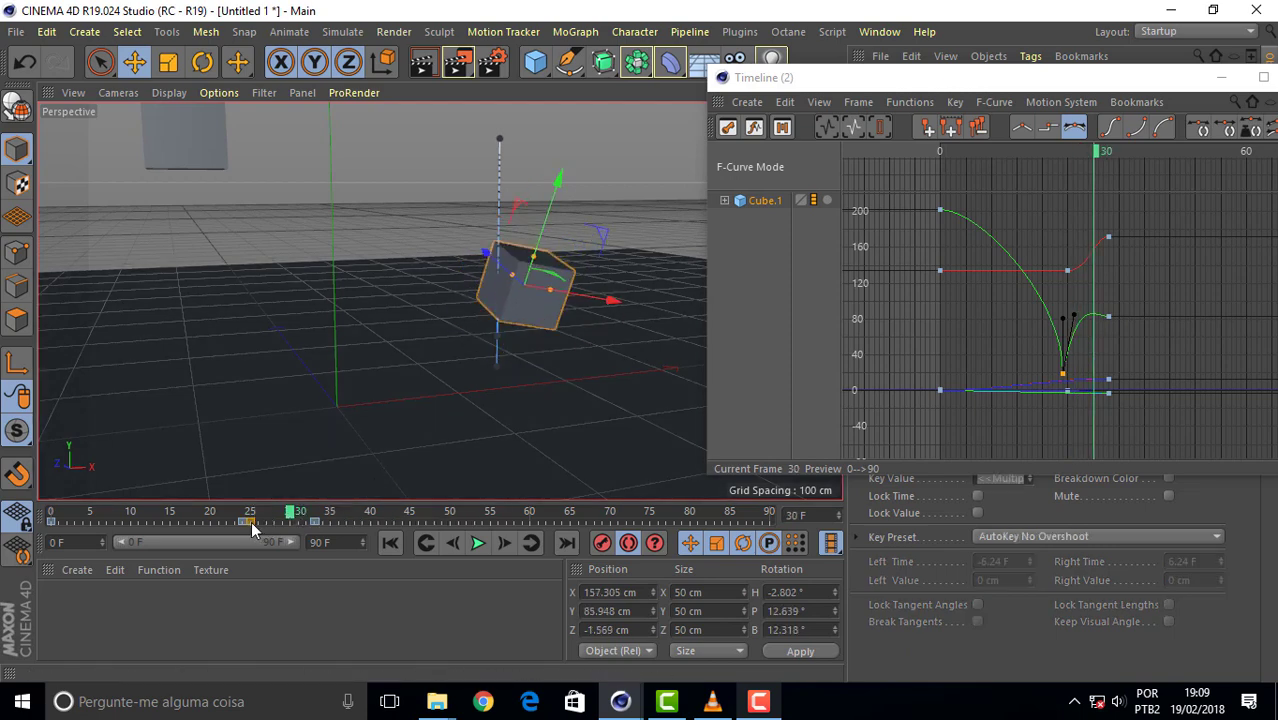
drag(247, 524, 250, 511)
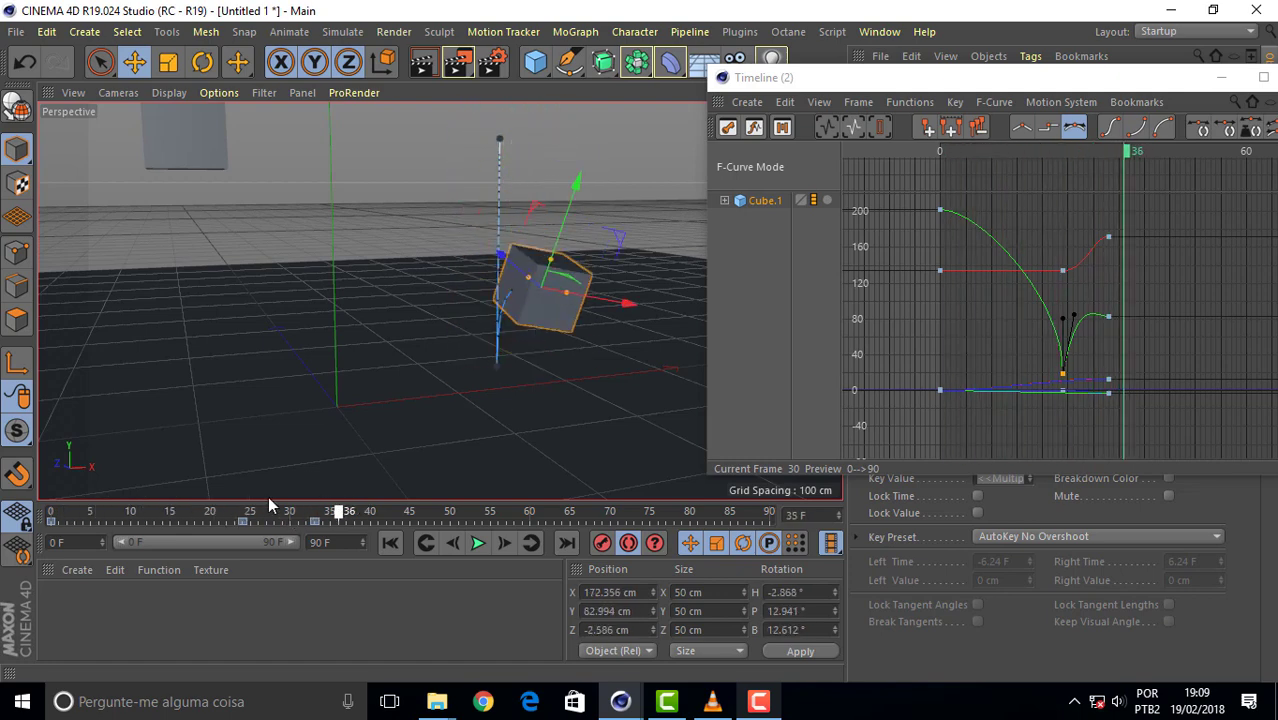
drag(1070, 80, 768, 176)
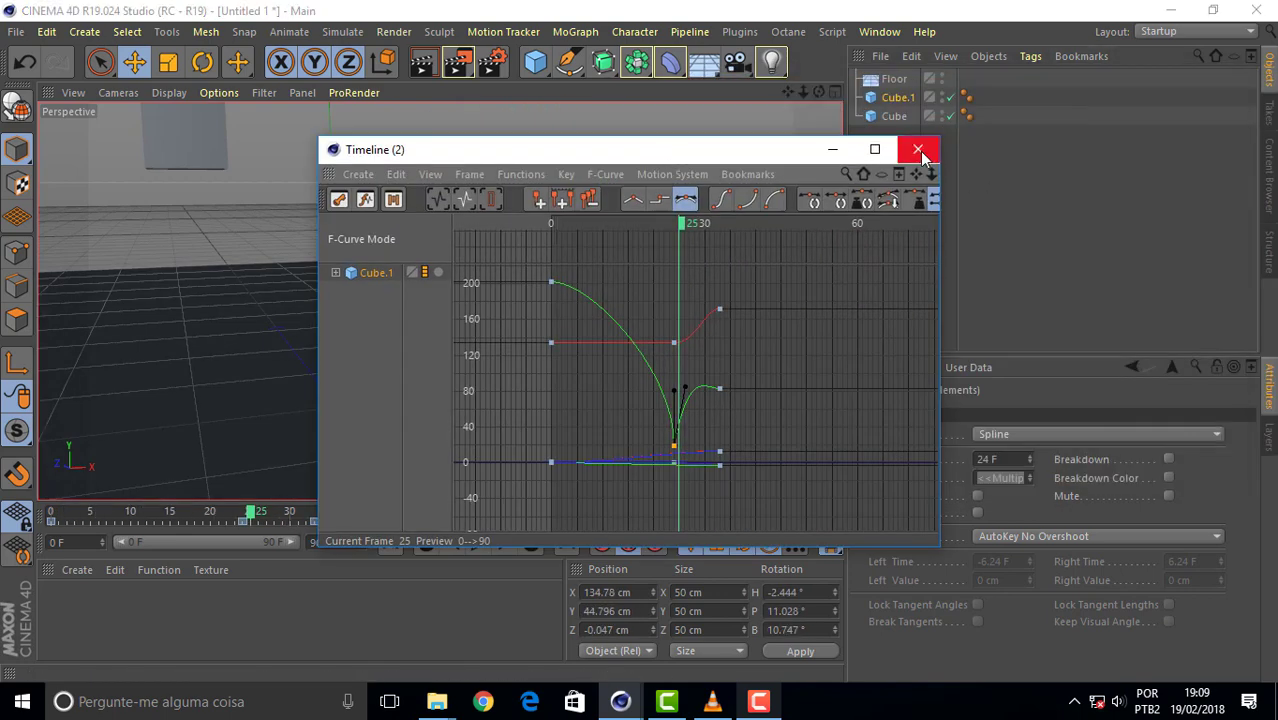
- Close the Timeline (2) window and scrub frames 20–26 to check the bounce
click(918, 150)
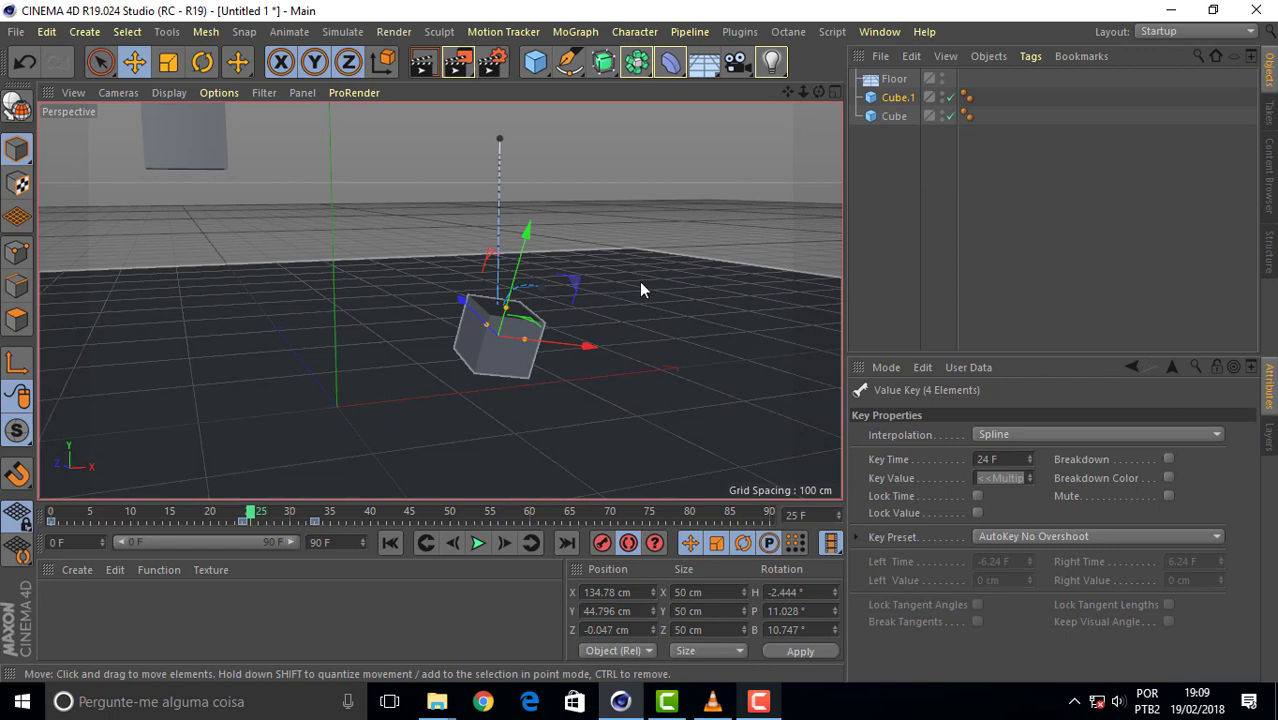
mouse_move(251, 513)
mouse_down()
mouse_move(171, 515)
mouse_move(321, 516)
mouse_move(163, 515)
mouse_move(302, 516)
mouse_move(210, 516)
mouse_move(300, 516)
mouse_move(254, 513)
mouse_up()
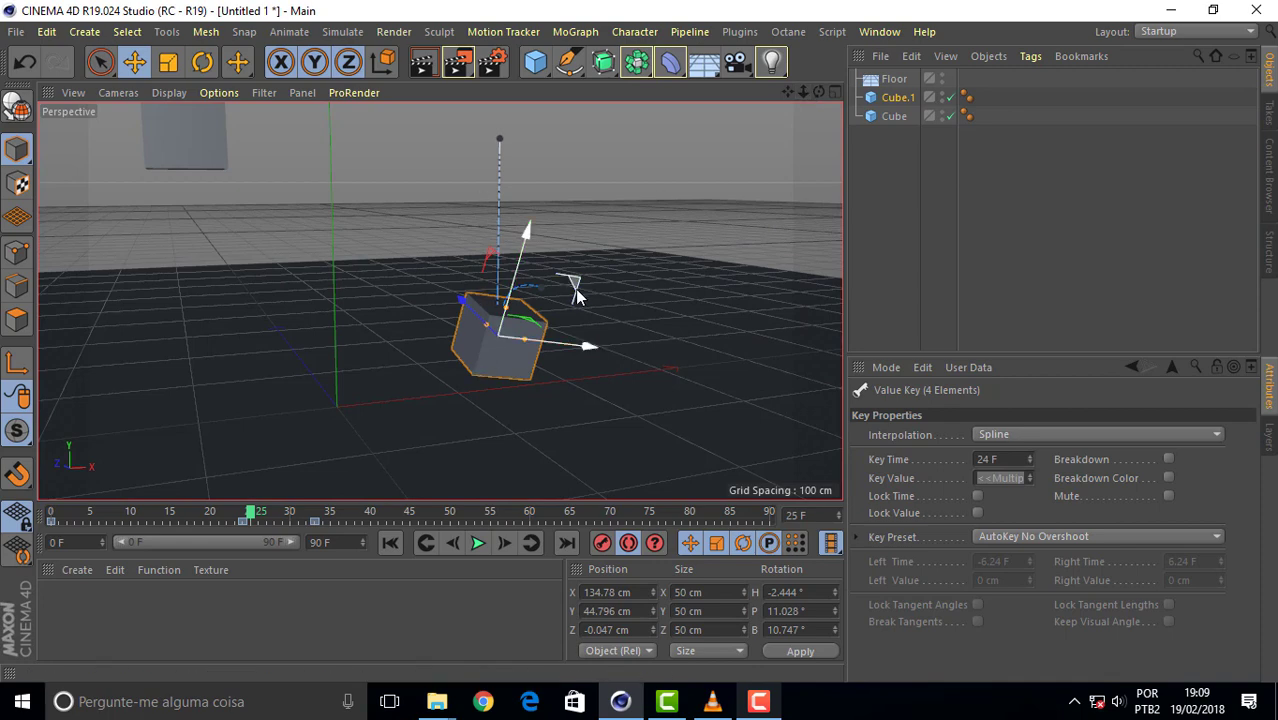
- Give Cube a Rigid Body simulation tag
click(893, 120)
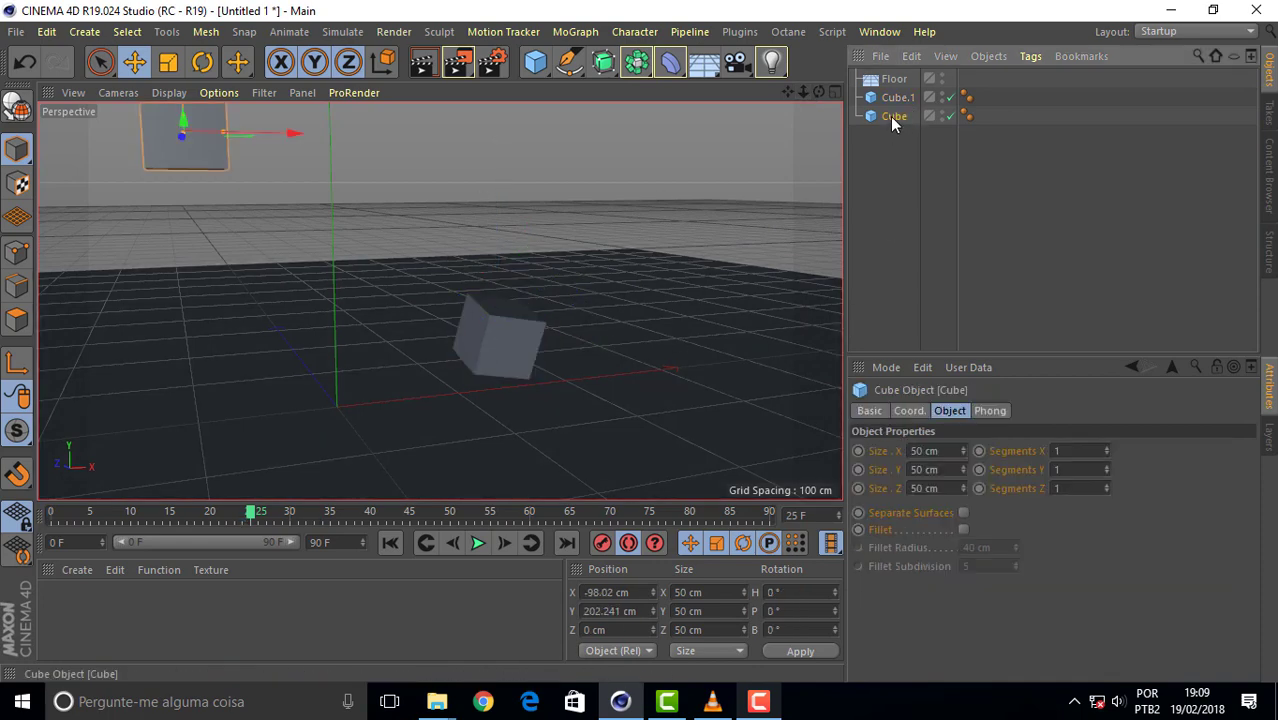
right_click(893, 120)
mouse_move(955, 193)
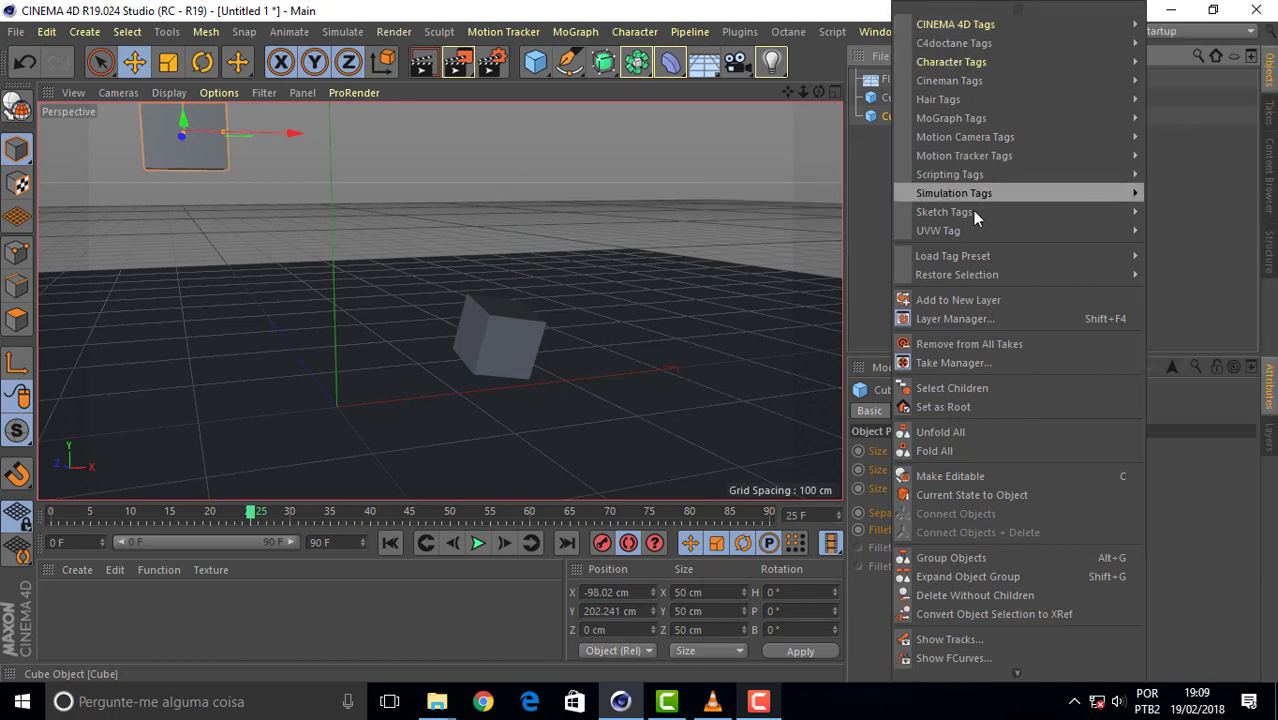
mouse_move(1020, 193)
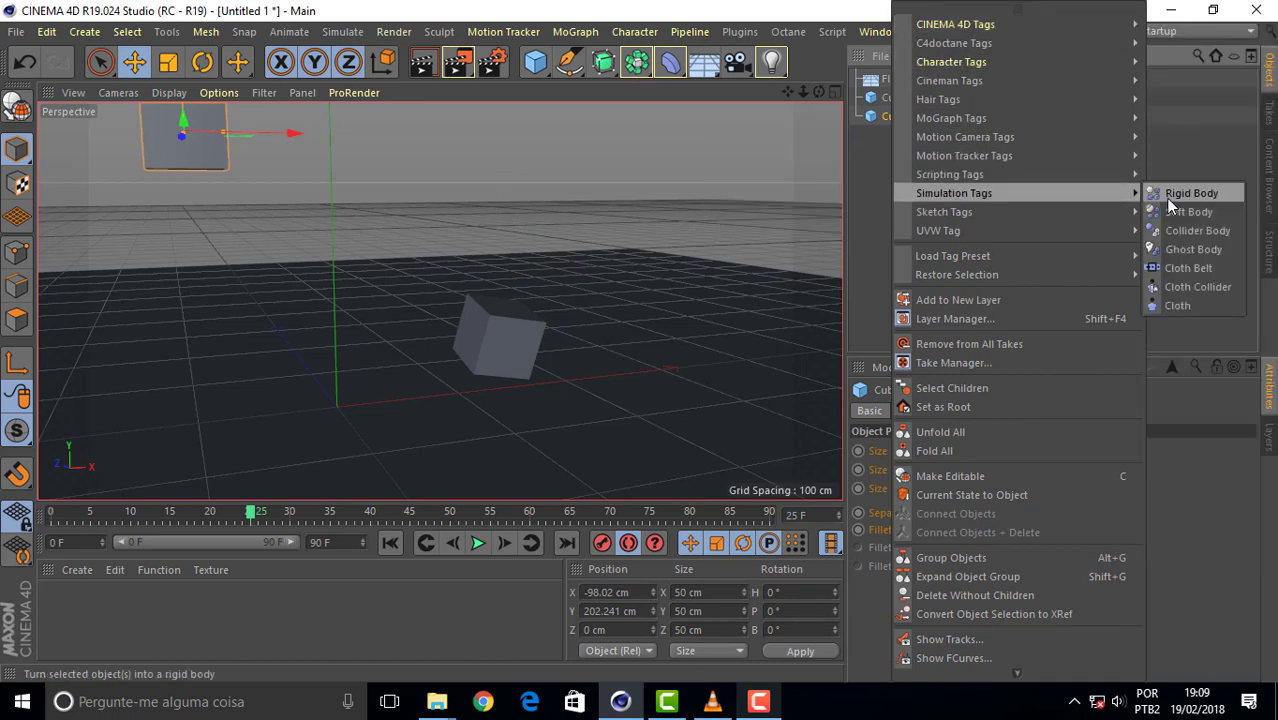
click(1172, 196)
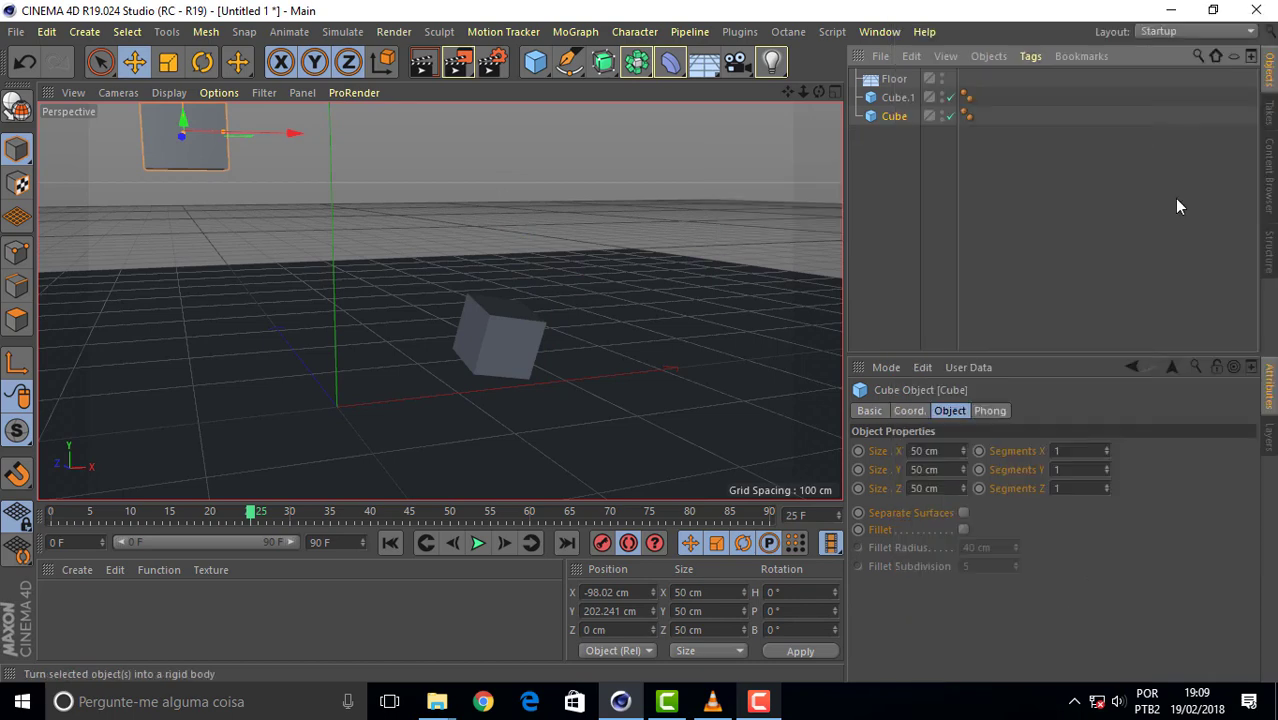
- Give Floor a Collider Body simulation tag
click(893, 84)
right_click(892, 84)
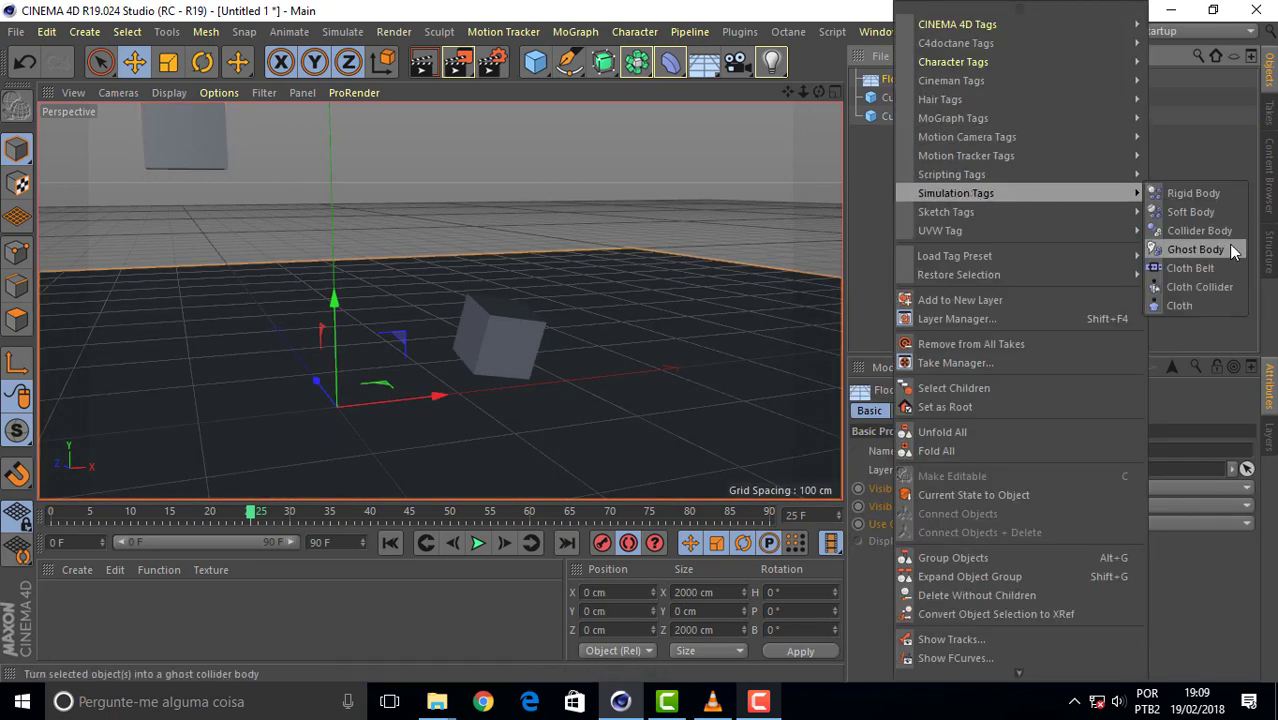
click(1210, 231)
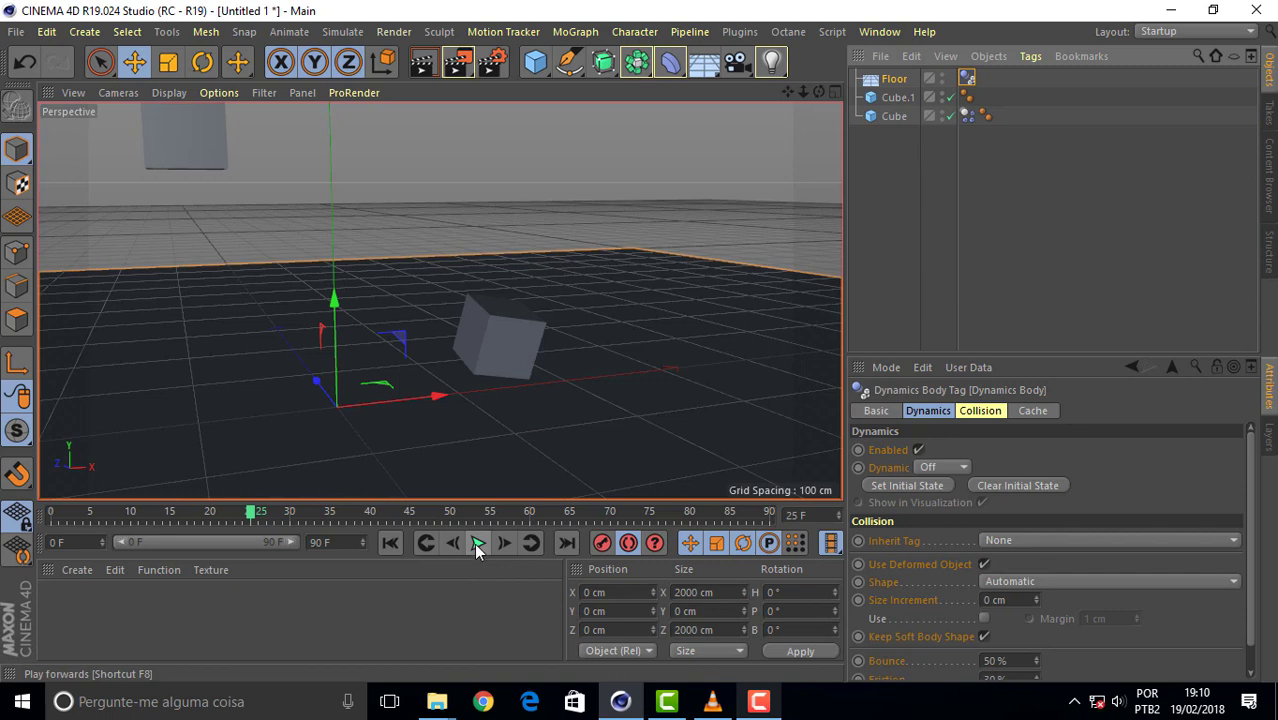
drag(253, 518, 3, 530)
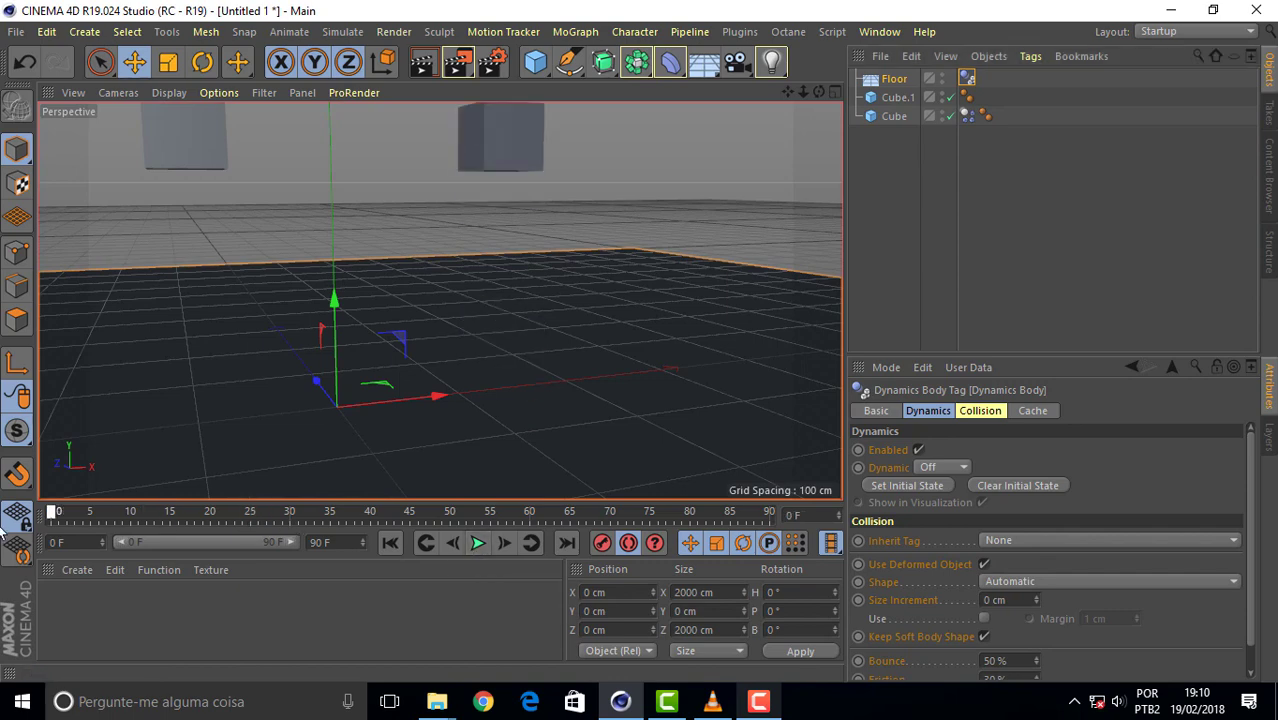
click(479, 542)
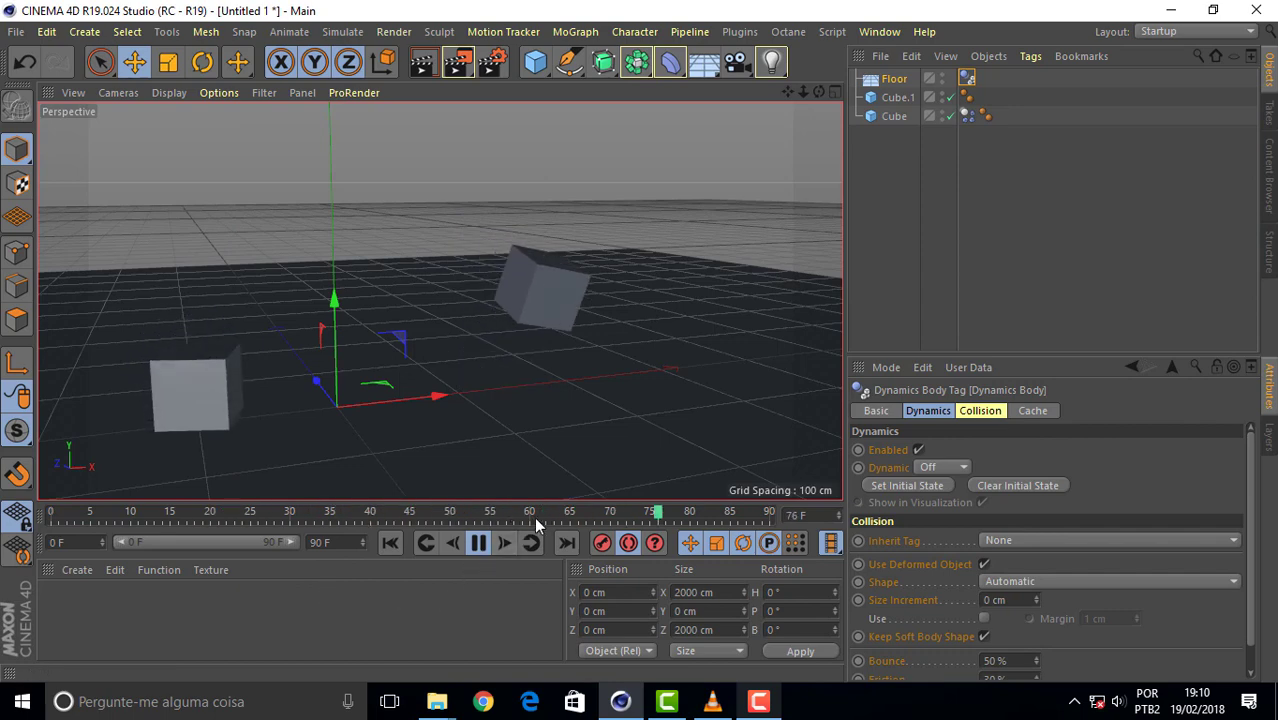
click(188, 519)
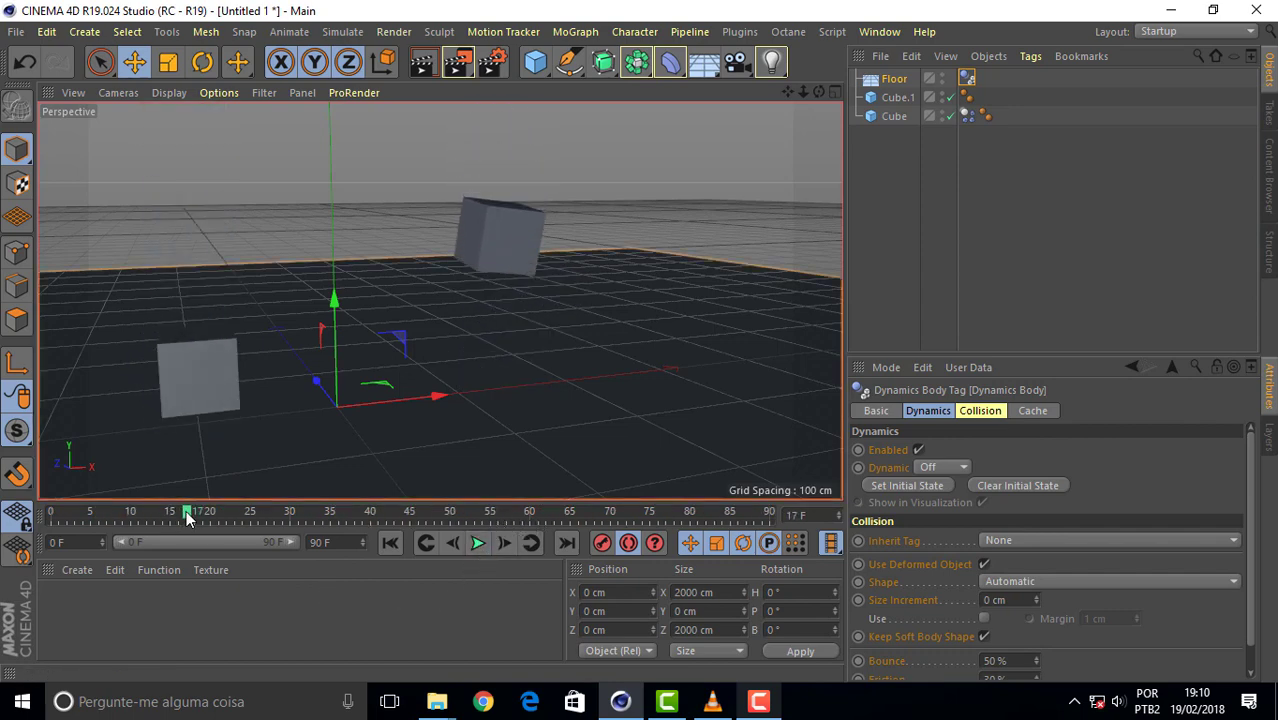
mouse_move(188, 516)
mouse_down()
mouse_move(33, 500)
mouse_move(177, 505)
mouse_move(146, 502)
mouse_up()
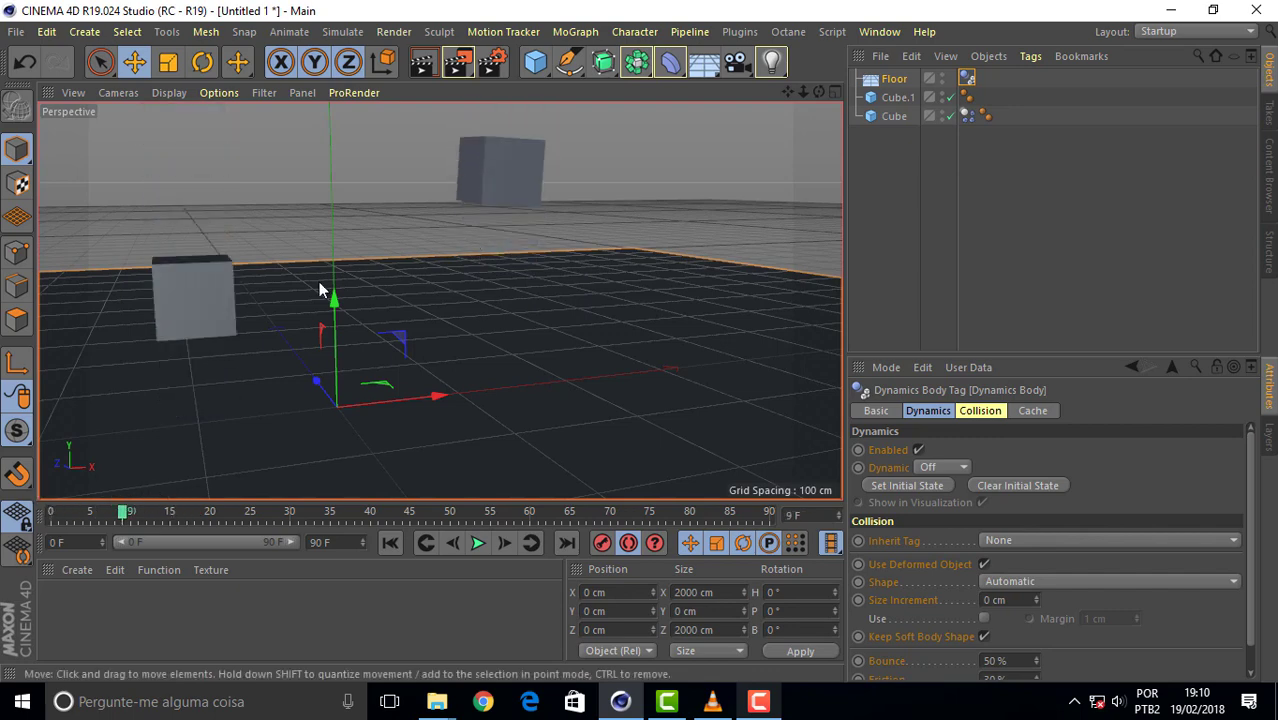
- Select the upper cube, Cube.1, and then the lower cube
click(502, 171)
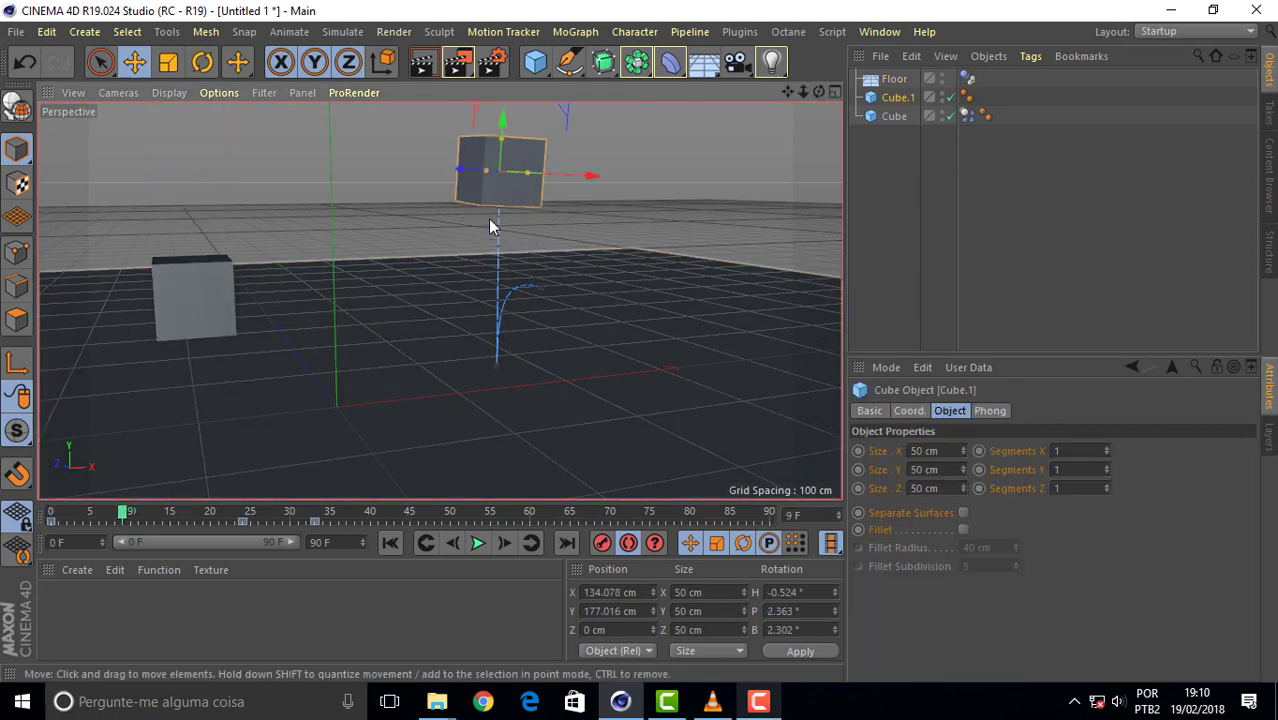
click(207, 299)
click(888, 118)
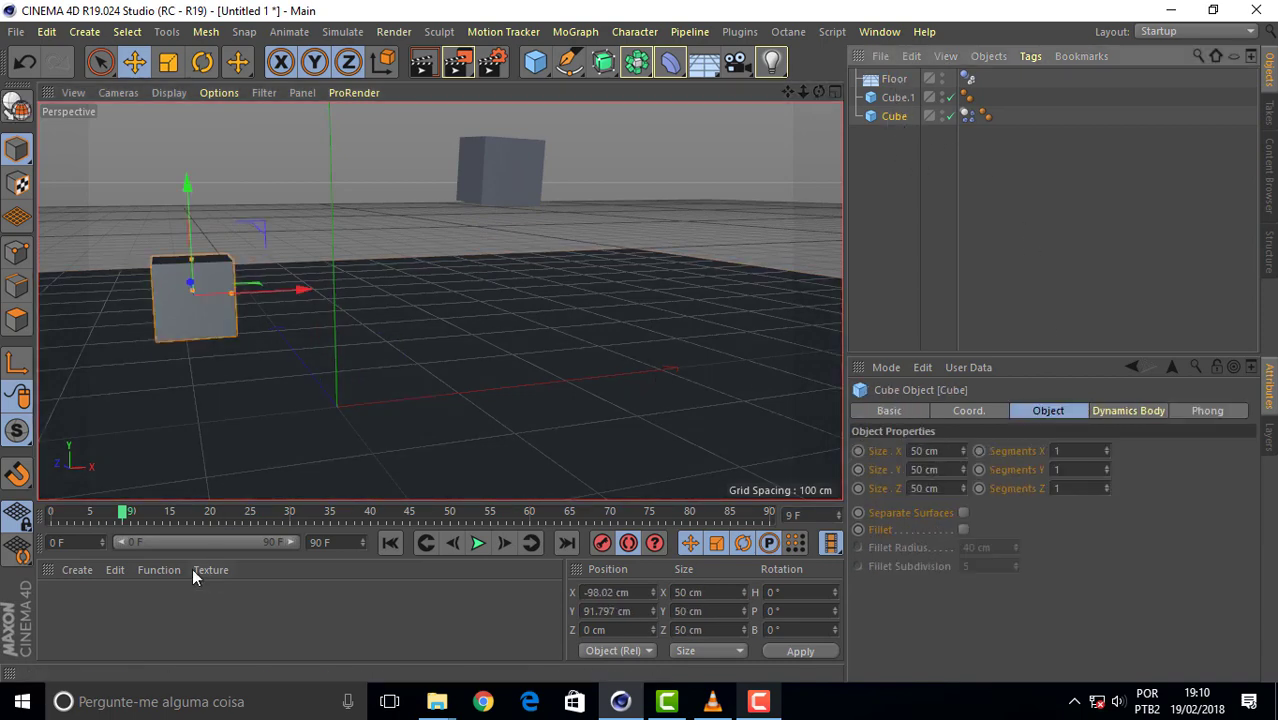
- Scrub through frames 9–27 to review the fall, then replay the simulation and stop it
mouse_move(124, 514)
mouse_down()
mouse_move(76, 514)
mouse_move(257, 520)
mouse_up()
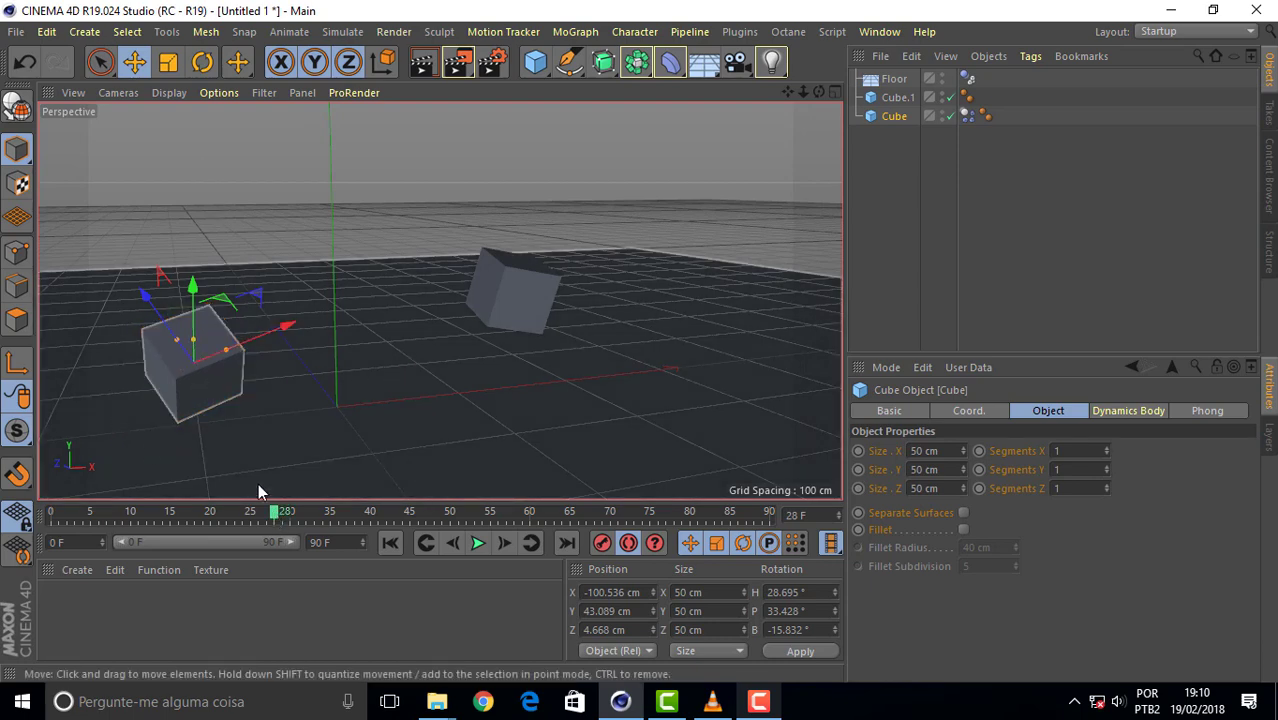
mouse_move(266, 514)
mouse_down()
mouse_move(190, 516)
mouse_move(314, 516)
mouse_move(171, 516)
mouse_move(250, 516)
mouse_up()
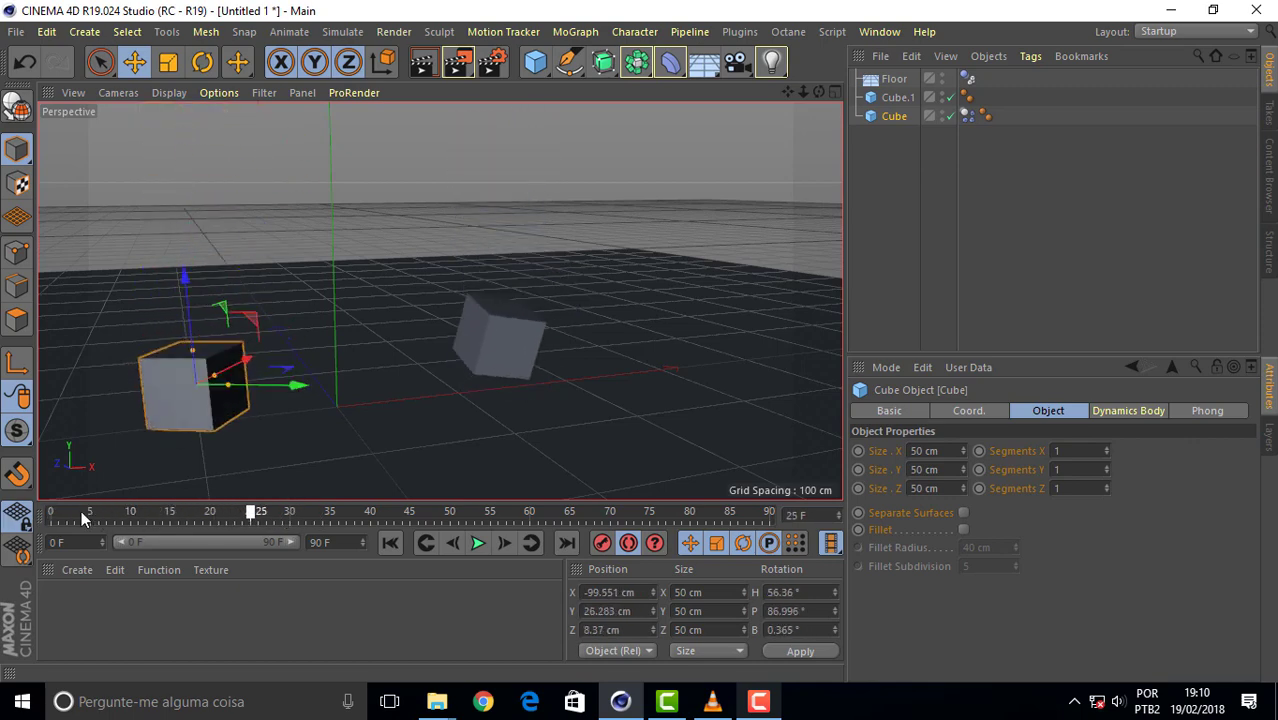
mouse_move(83, 517)
mouse_down()
mouse_move(22, 517)
mouse_move(365, 515)
mouse_move(24, 517)
mouse_up()
click(480, 543)
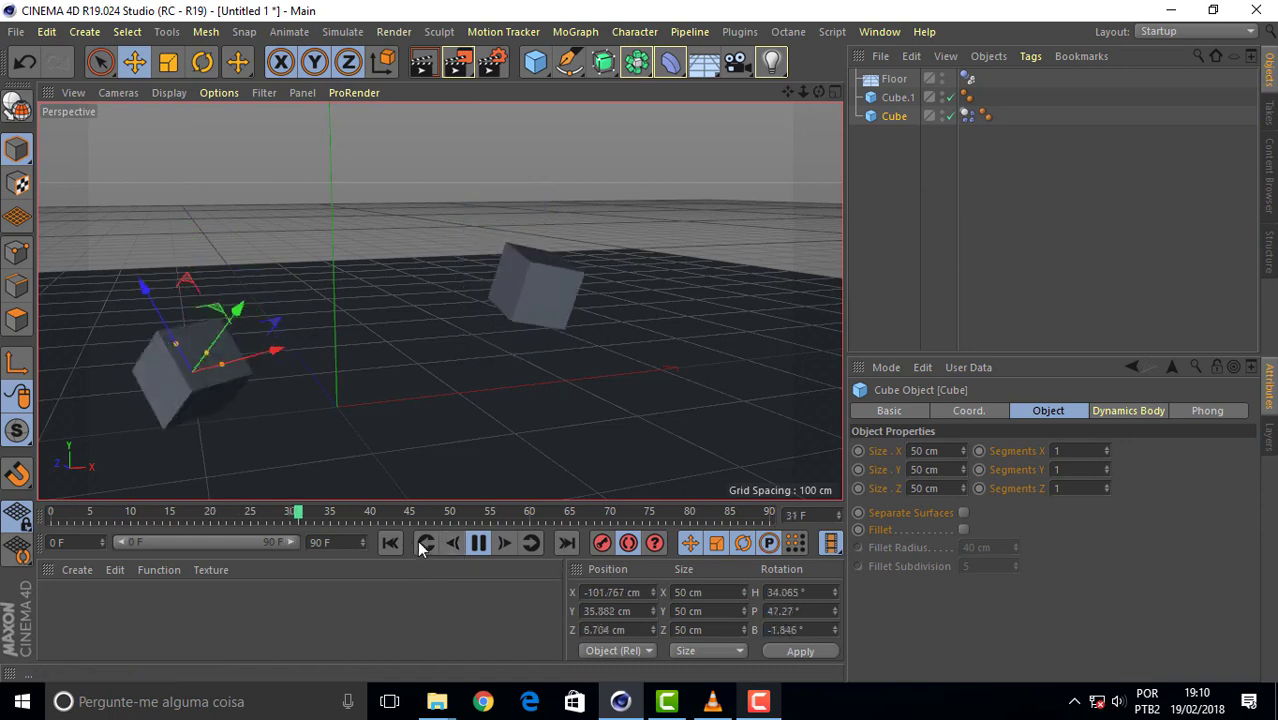
click(478, 543)
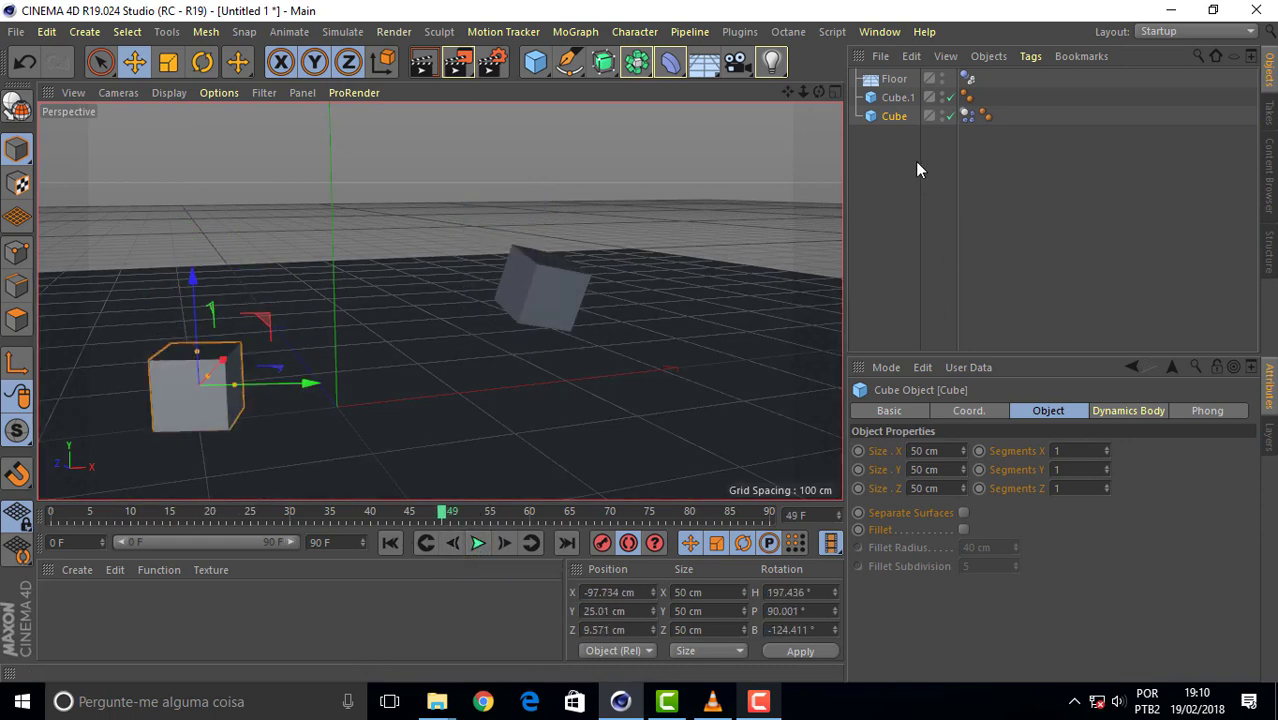
- Set the Floor's dynamics Friction to 80 %
click(889, 84)
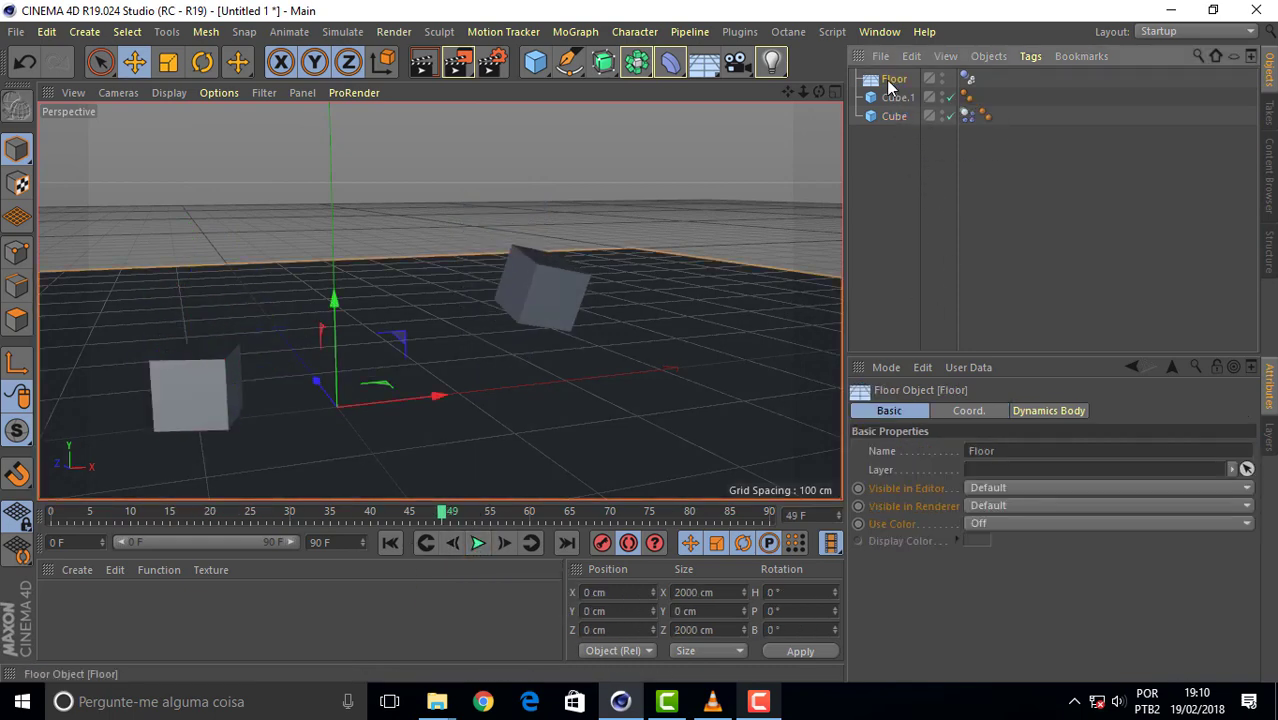
click(967, 413)
click(1046, 411)
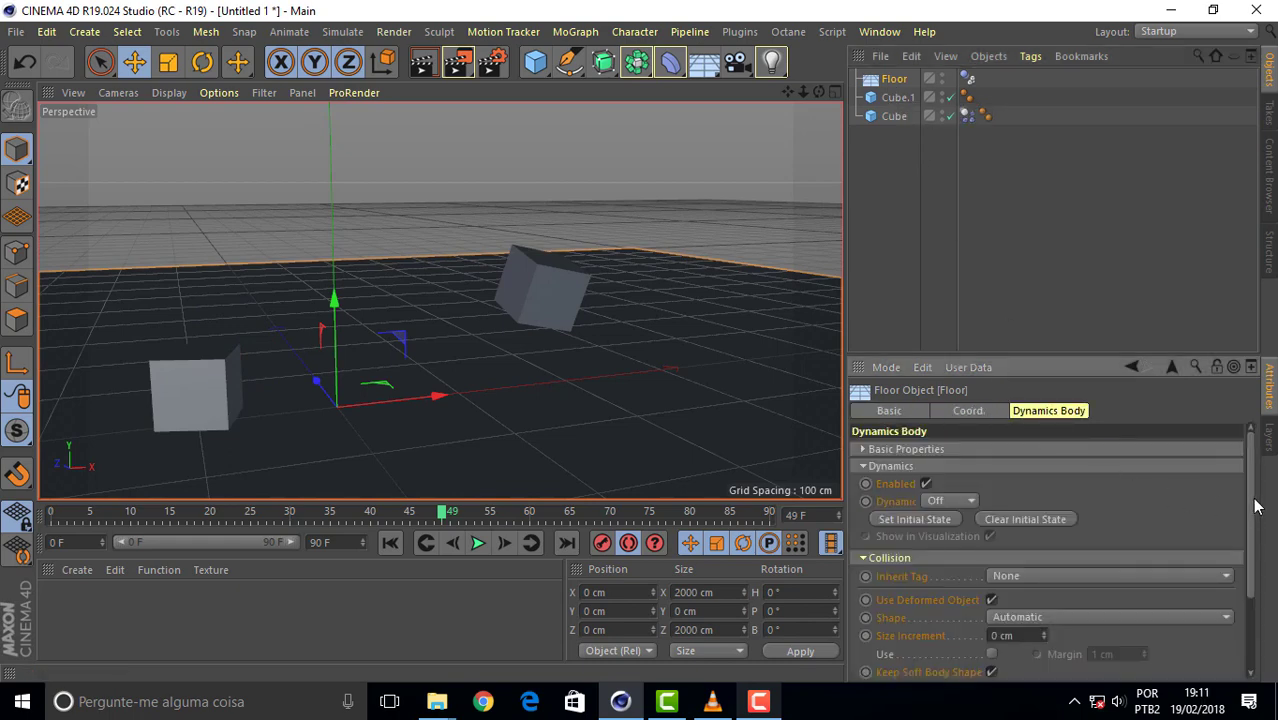
drag(1257, 507, 1257, 563)
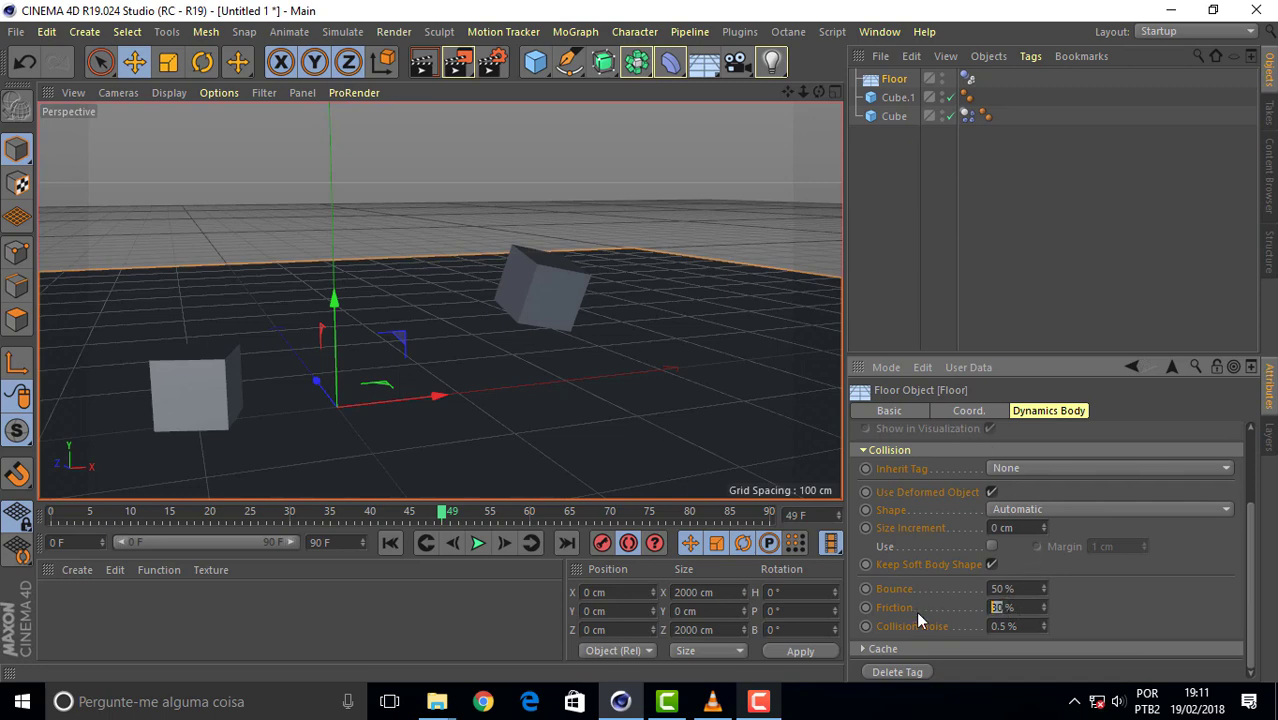
text(80)
key(Return)
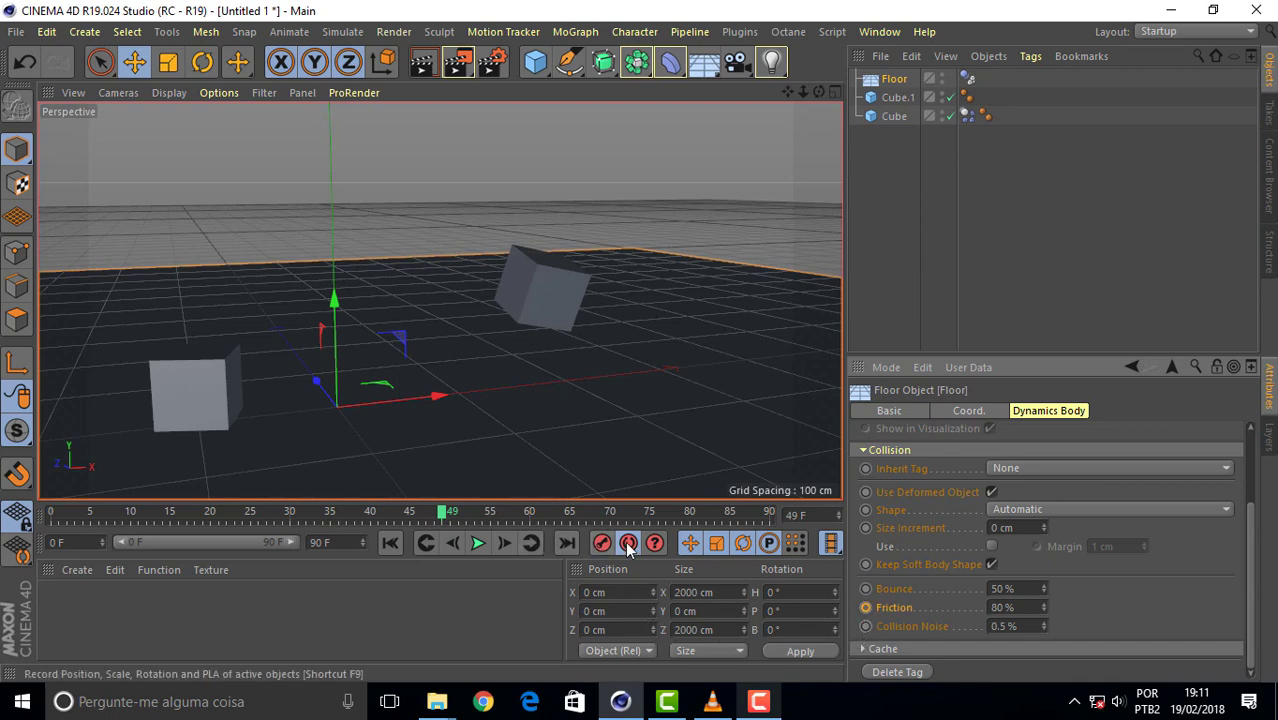
- Delete the Friction animation track and rewind the timeline to frame 0
right_click(866, 612)
mouse_move(912, 349)
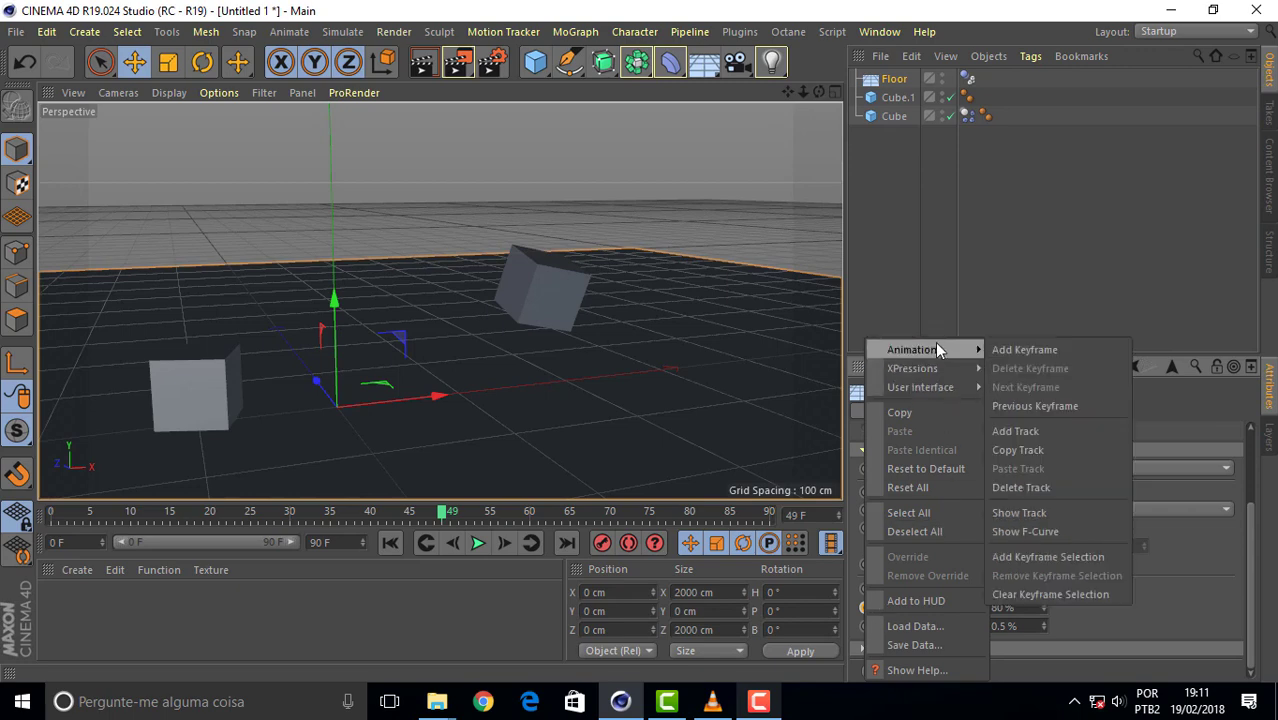
click(1034, 487)
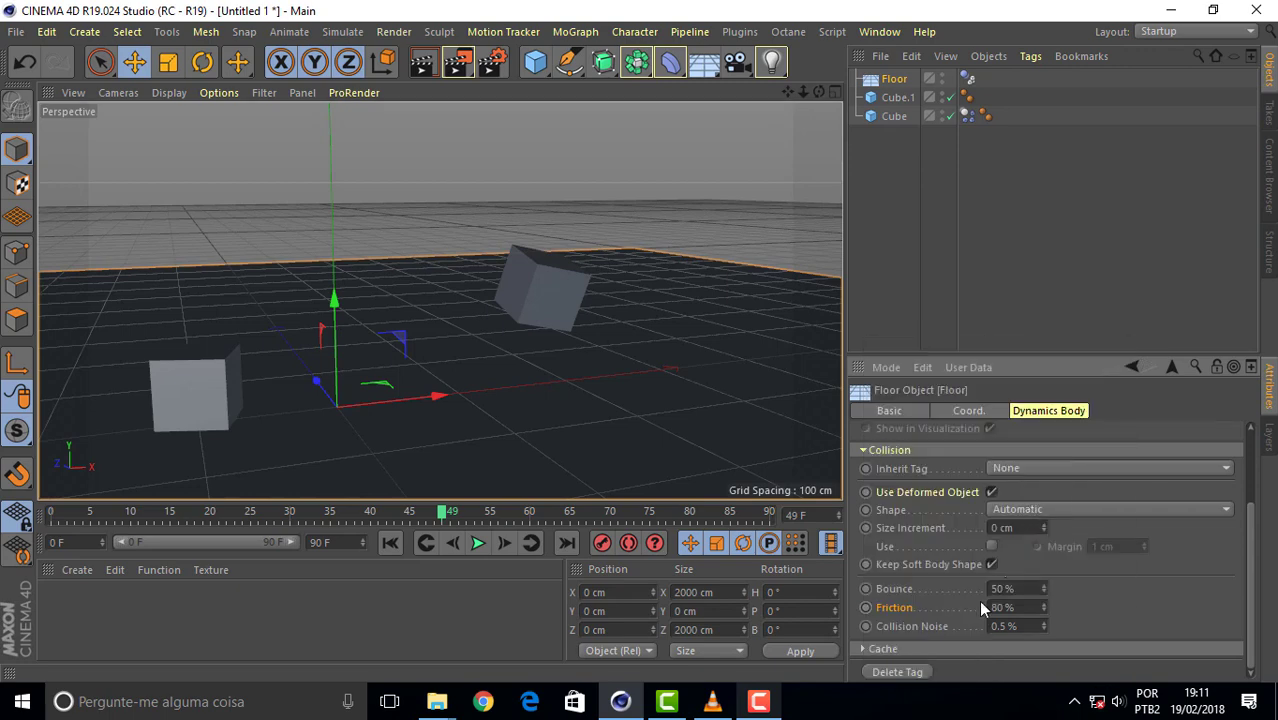
click(390, 542)
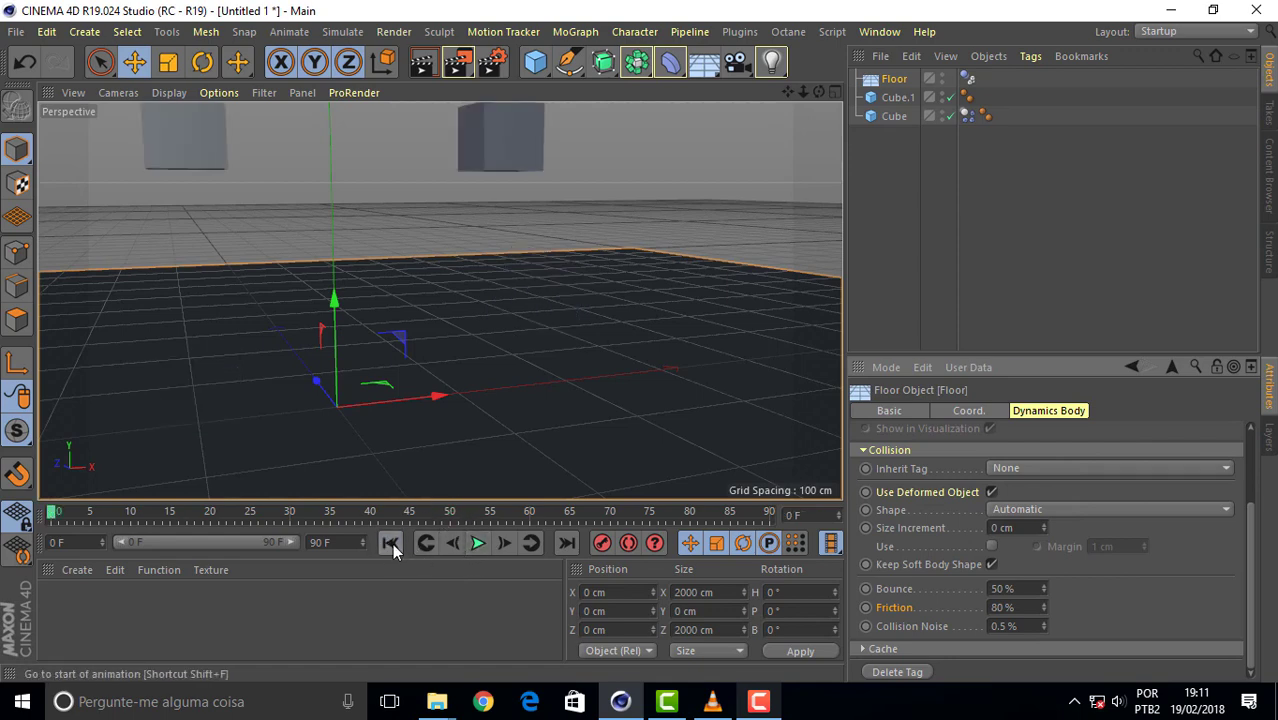
- Play the drop, rewind and replay it, stopping with the cubes mid-fall
click(478, 542)
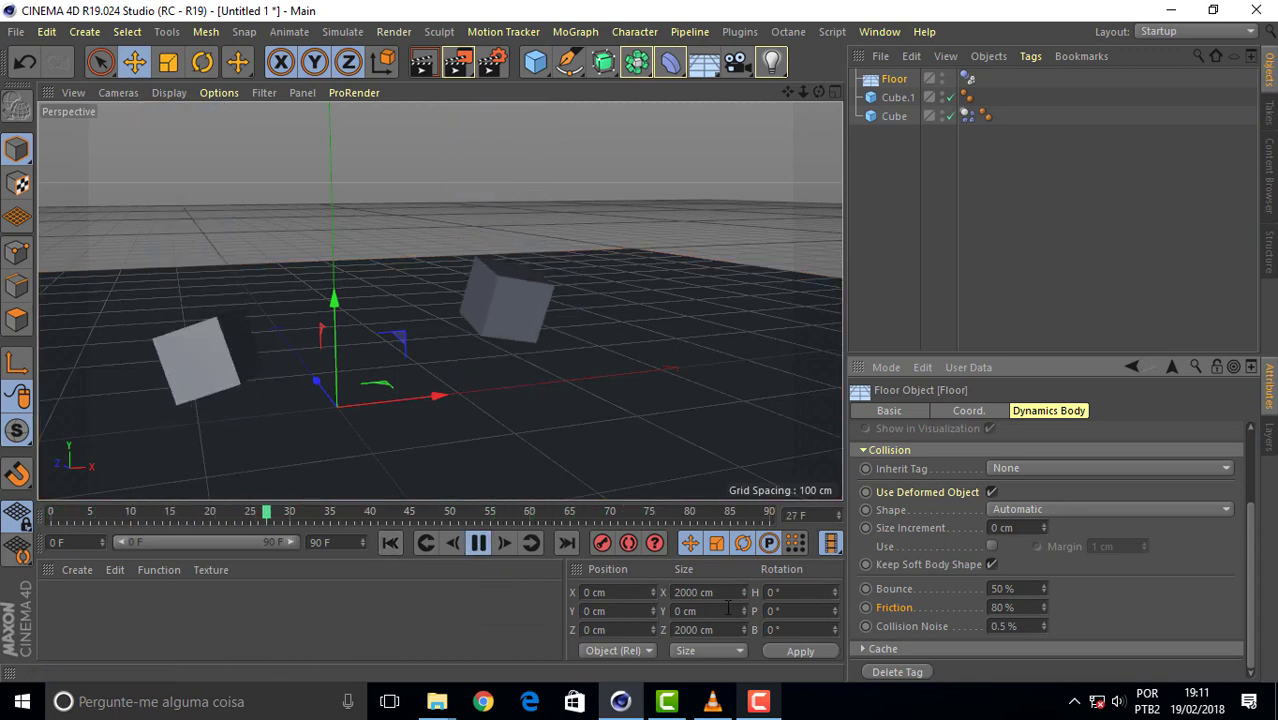
click(478, 542)
text(5)
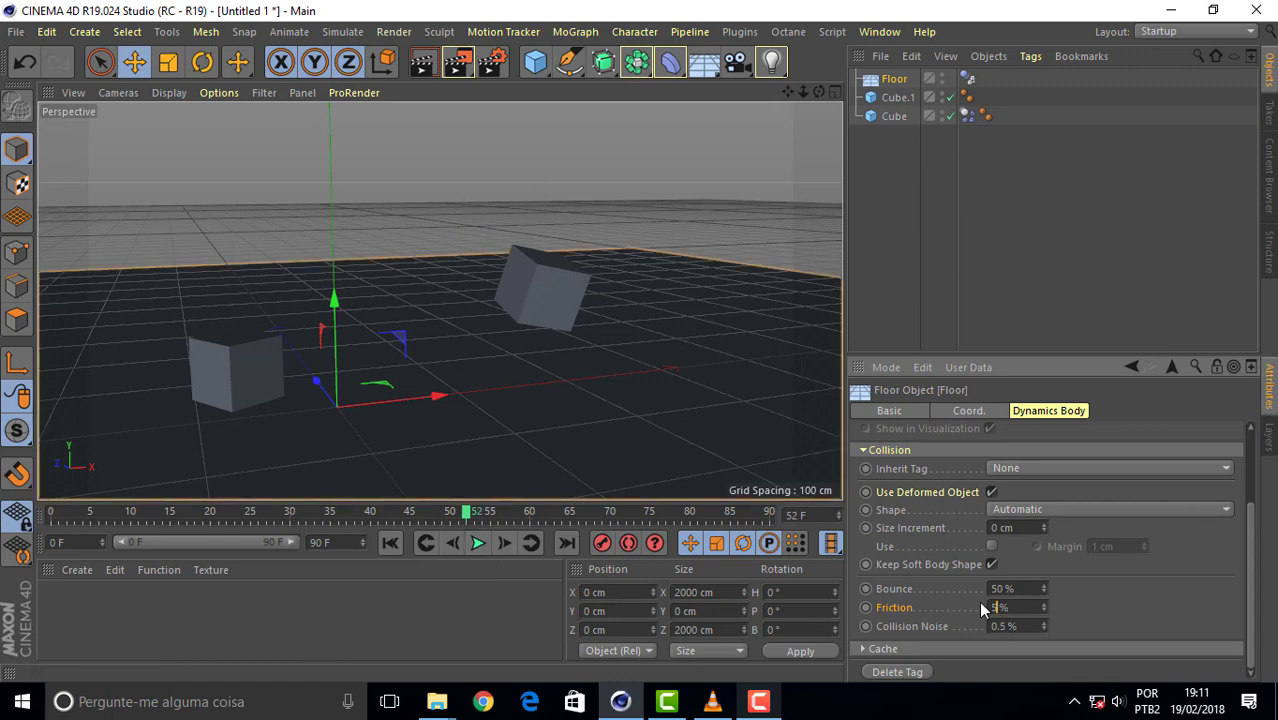
click(390, 542)
click(478, 542)
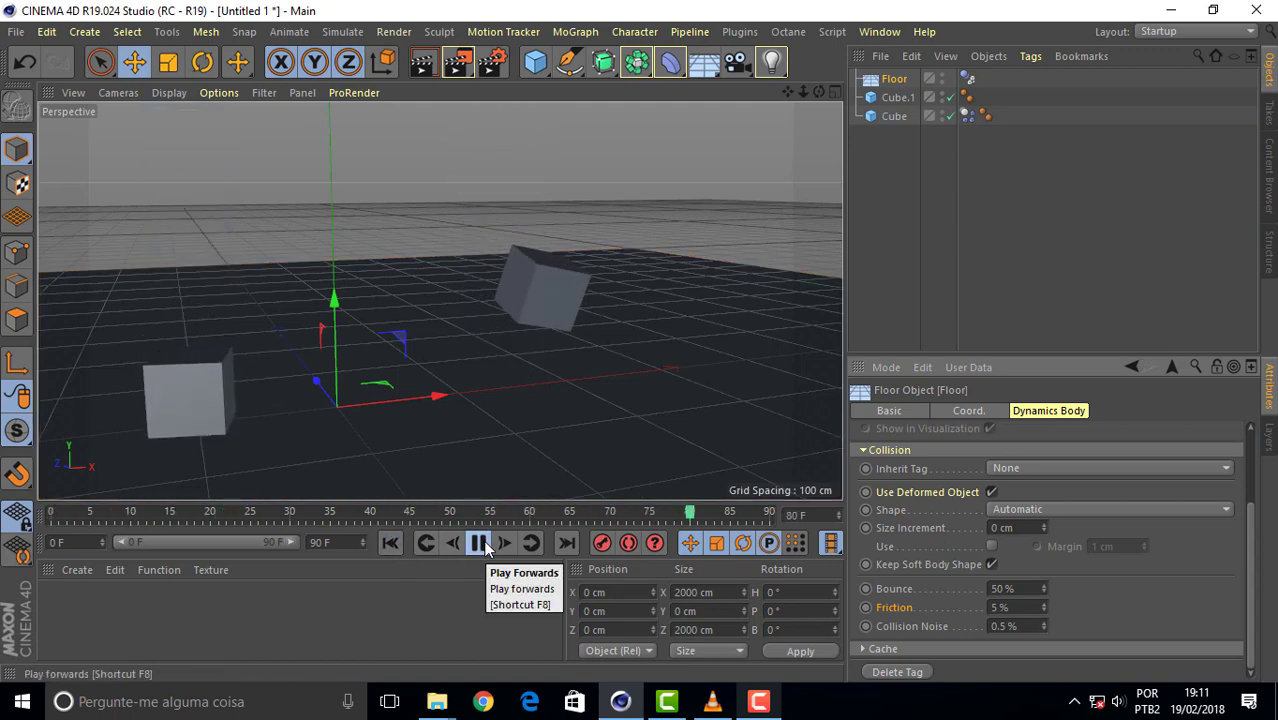
click(480, 543)
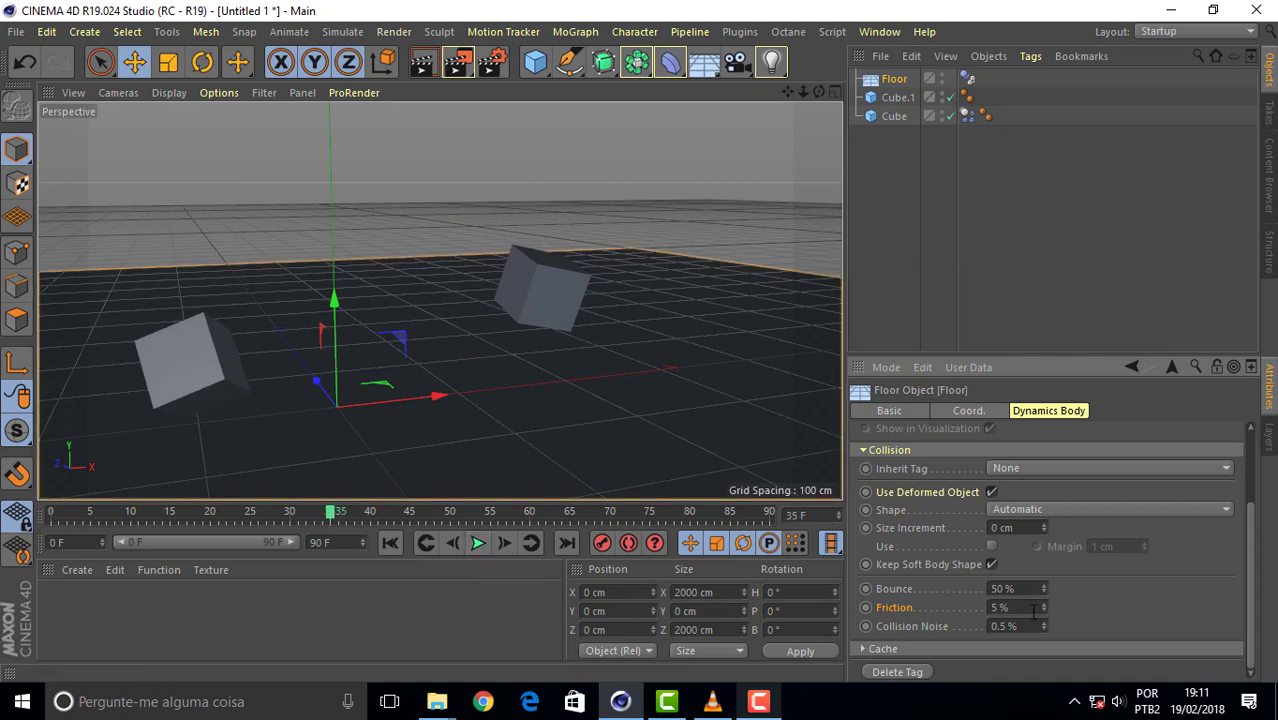
- Set the Floor's Bounce to 90 % and replay the drop from frame 0 to inspect the landing
text(1)
text(90)
key(Return)
click(390, 542)
click(478, 542)
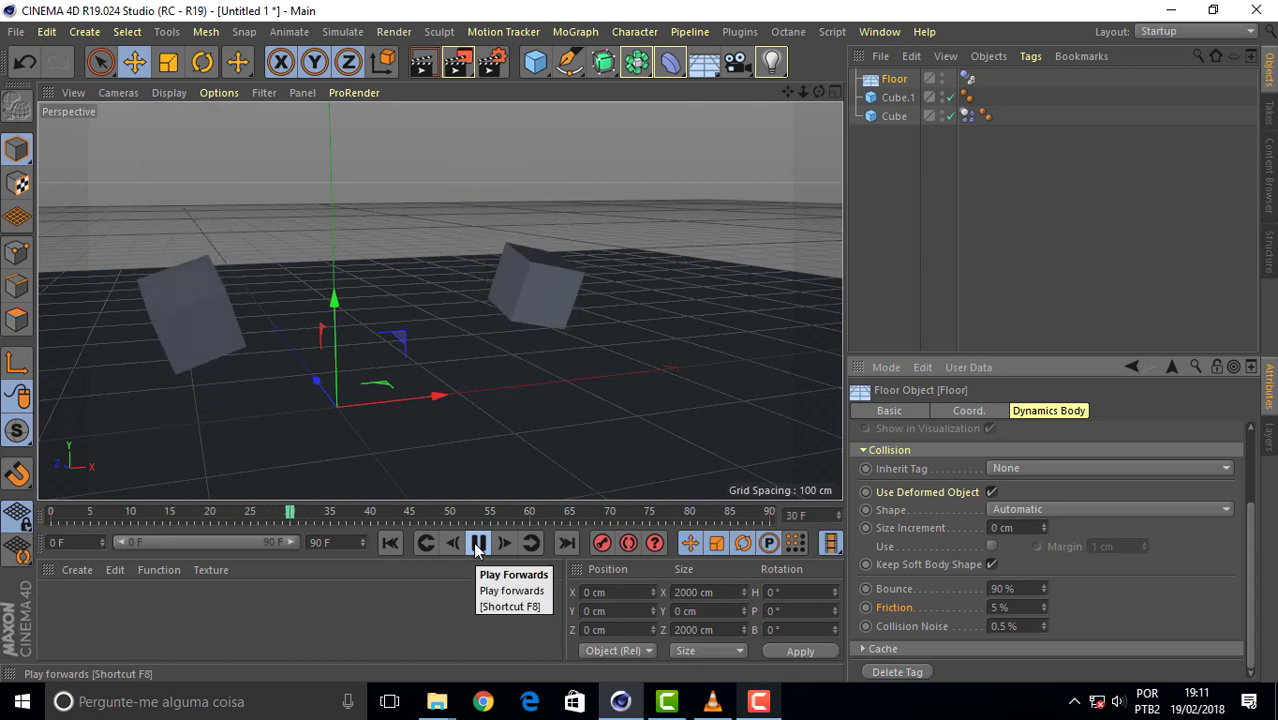
click(478, 543)
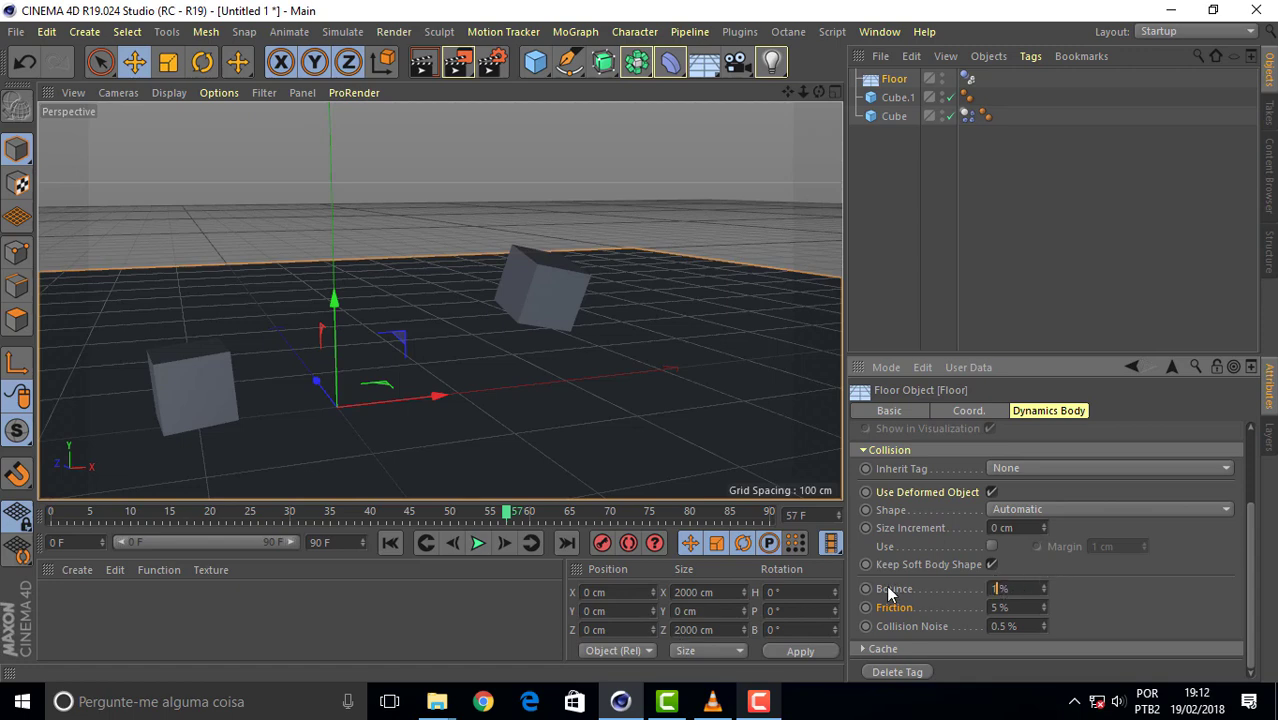
- Change the Floor's Bounce to 10 %, replay the drop from frame 0 and stop at frame 42
text(0)
click(389, 543)
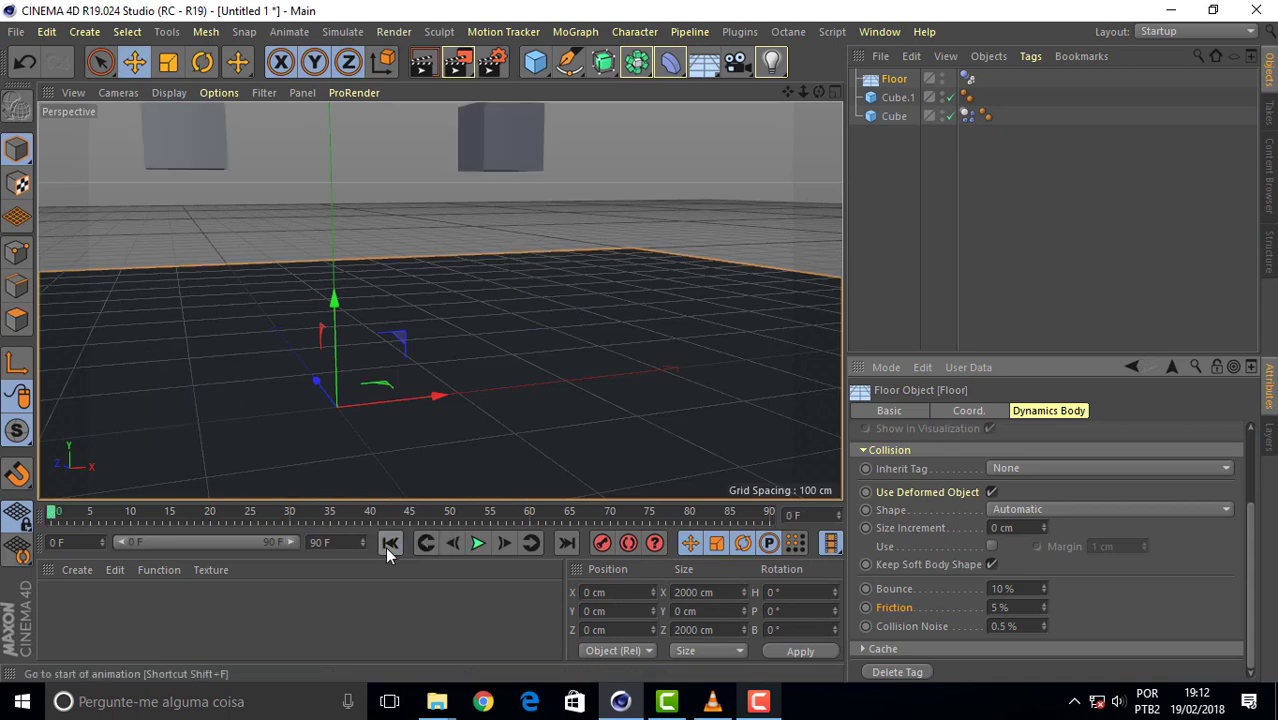
click(477, 543)
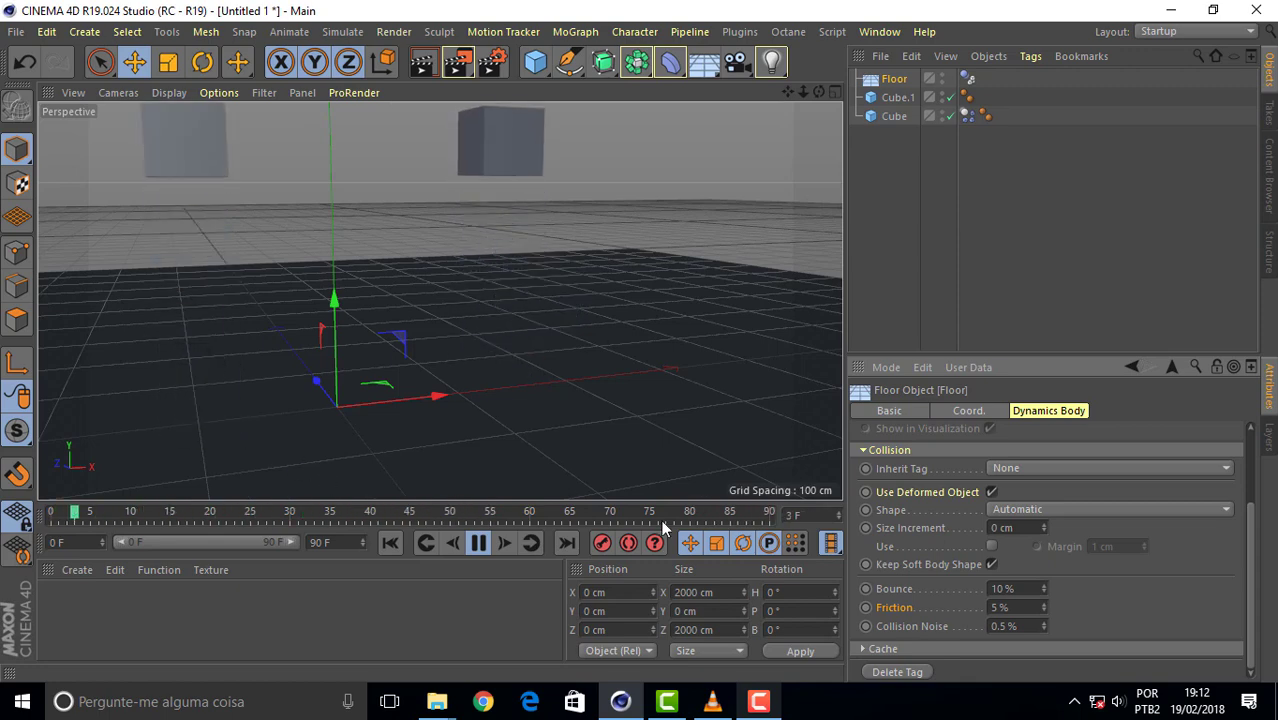
key(F8)
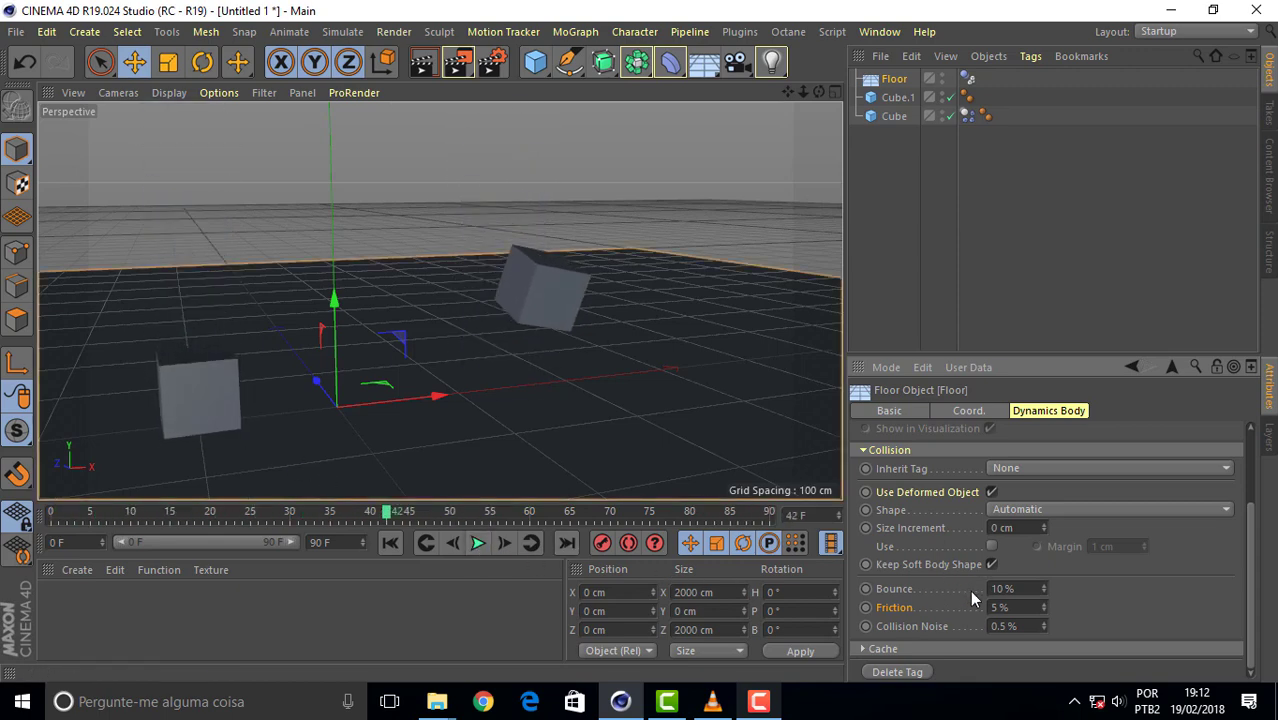
- Restore Bounce to 90 %, play and stop the drop, then scrub back to frame 26
text(90)
key(Return)
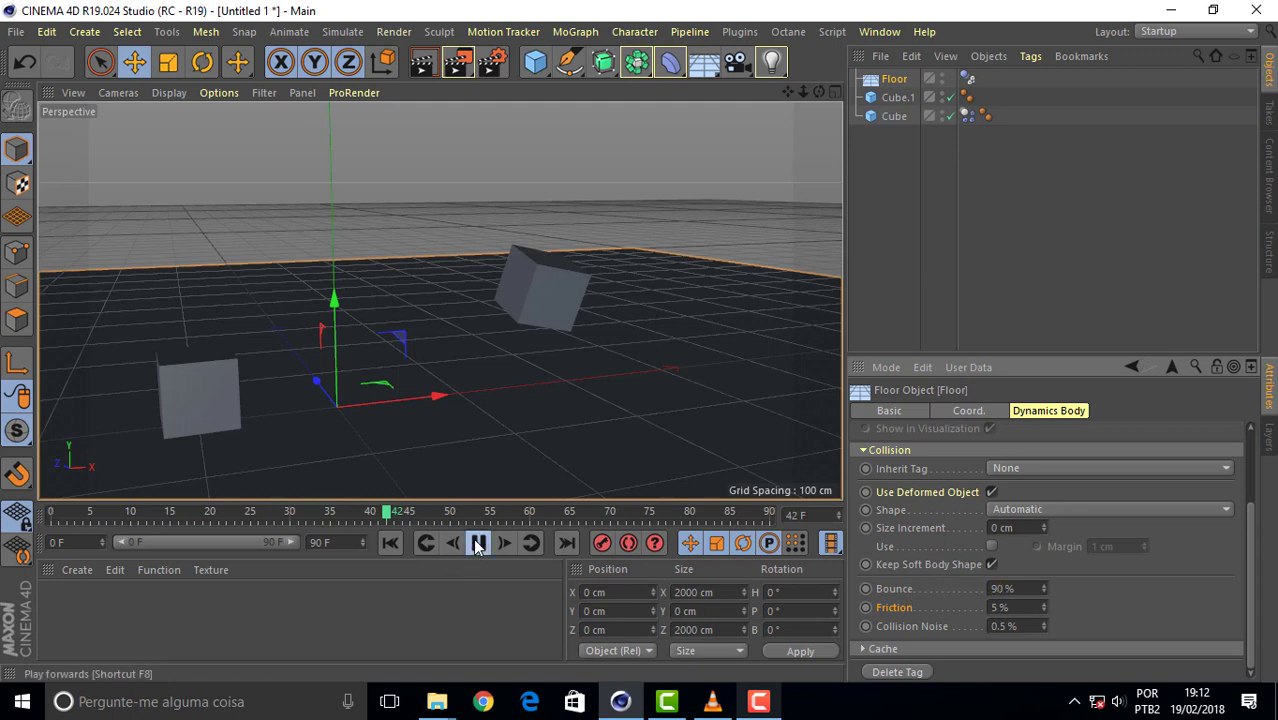
click(477, 543)
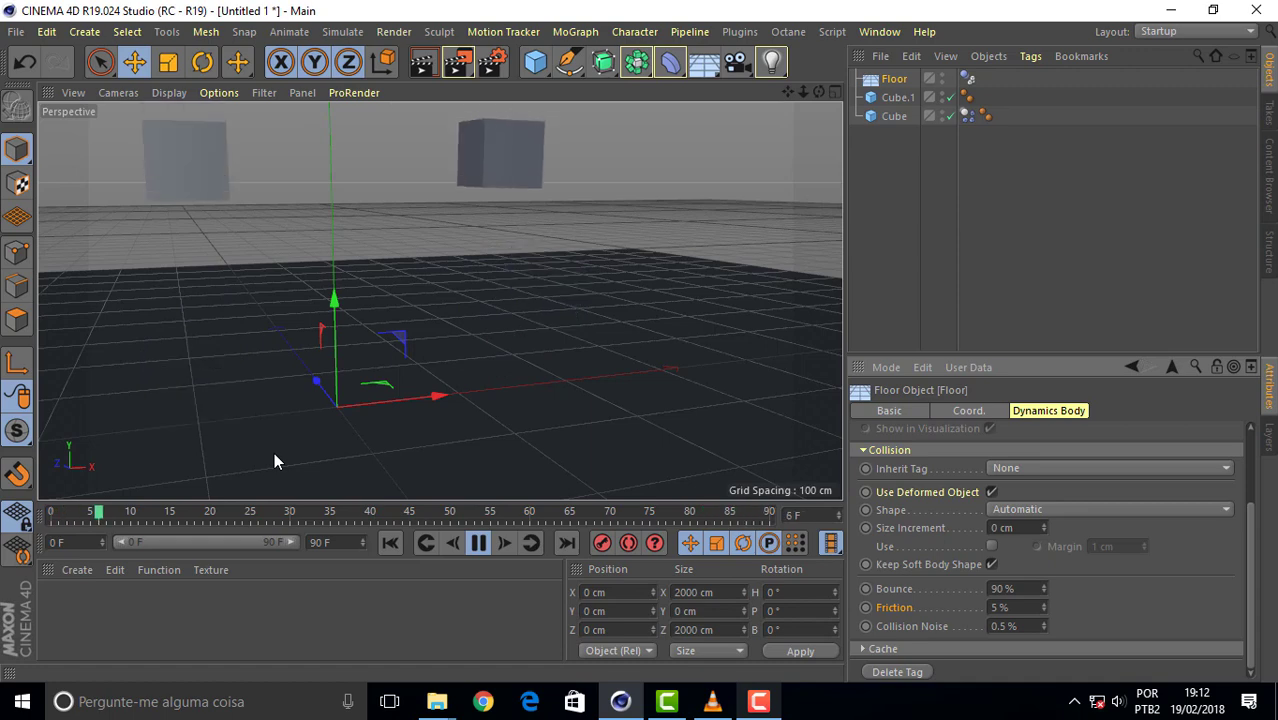
click(478, 542)
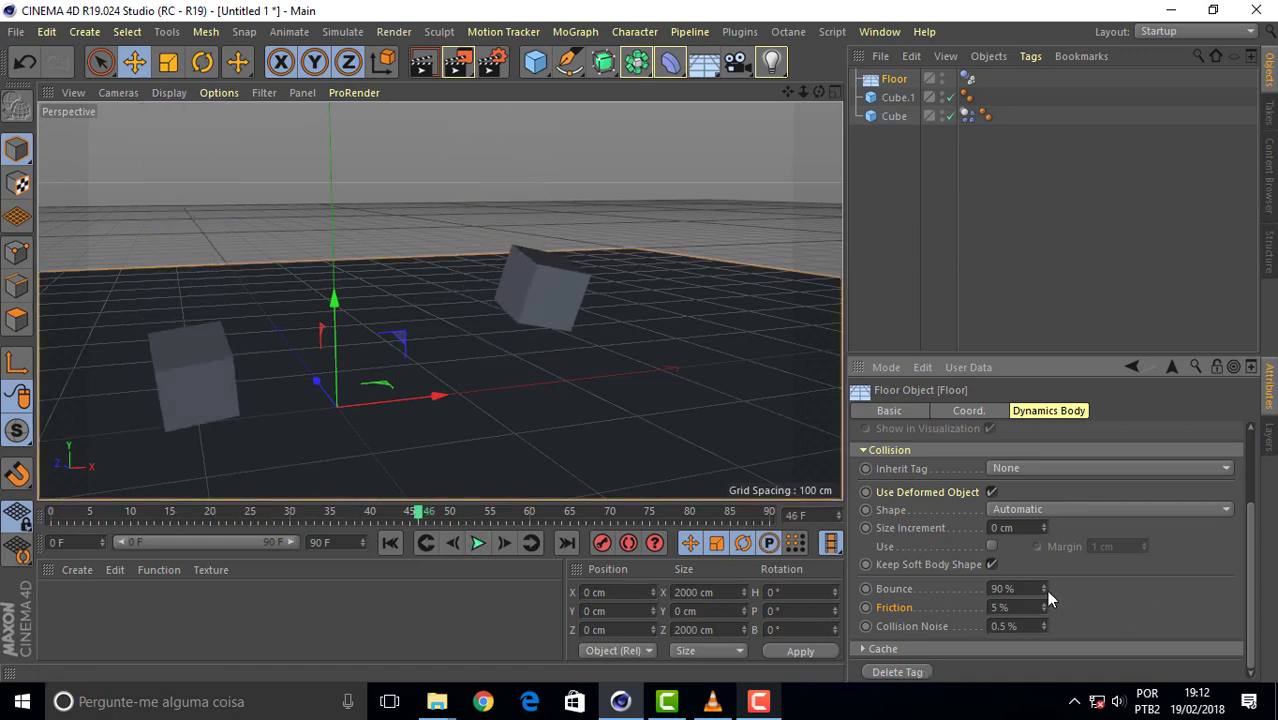
drag(412, 518, 257, 511)
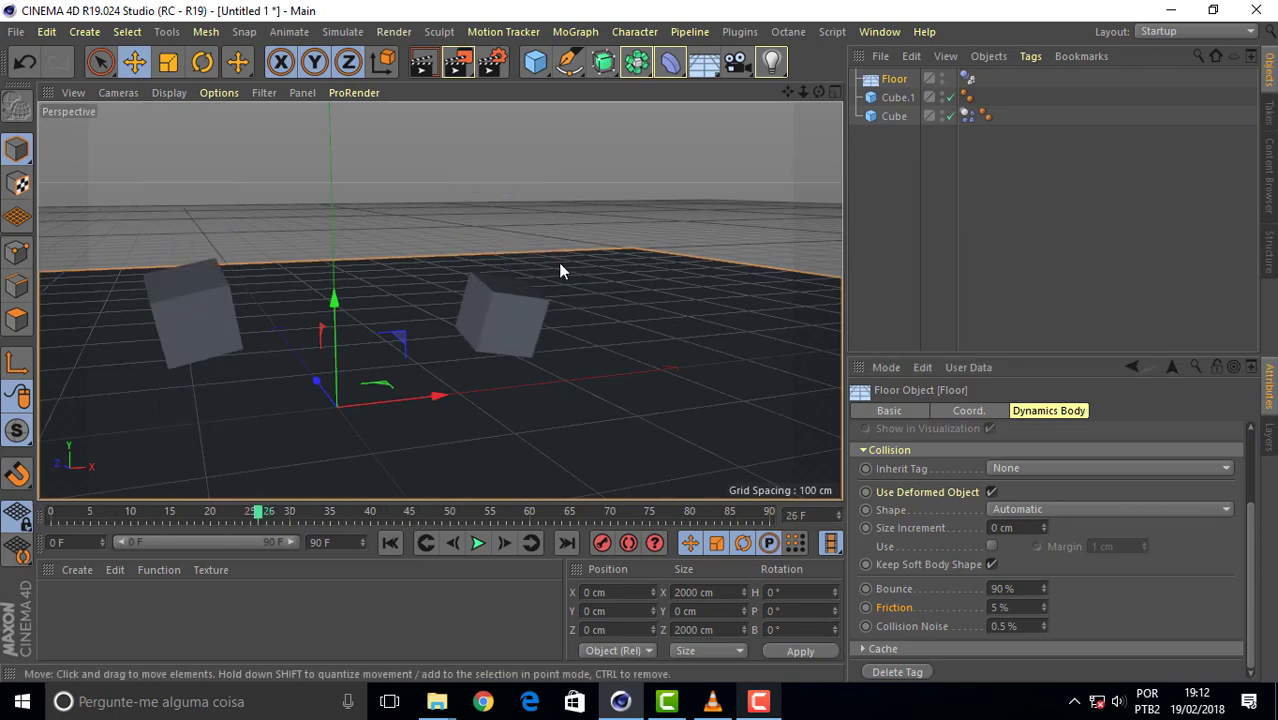